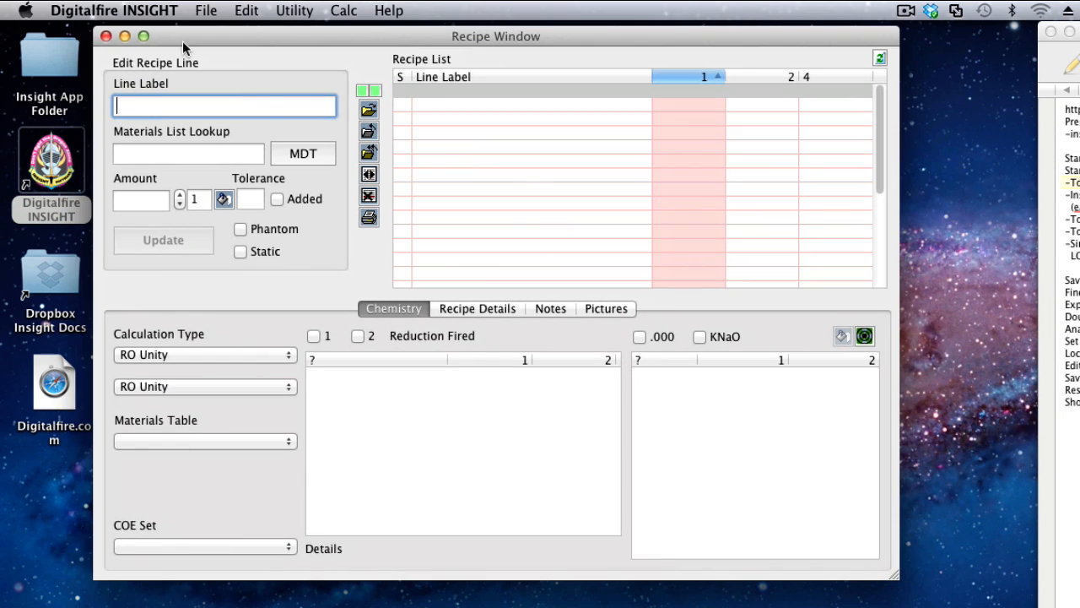
Open the materials definitions for the LESSONS.XML table and display the Albany Slip record.
left_click(300, 153)
left_click_drag(483, 140, 301, 41)
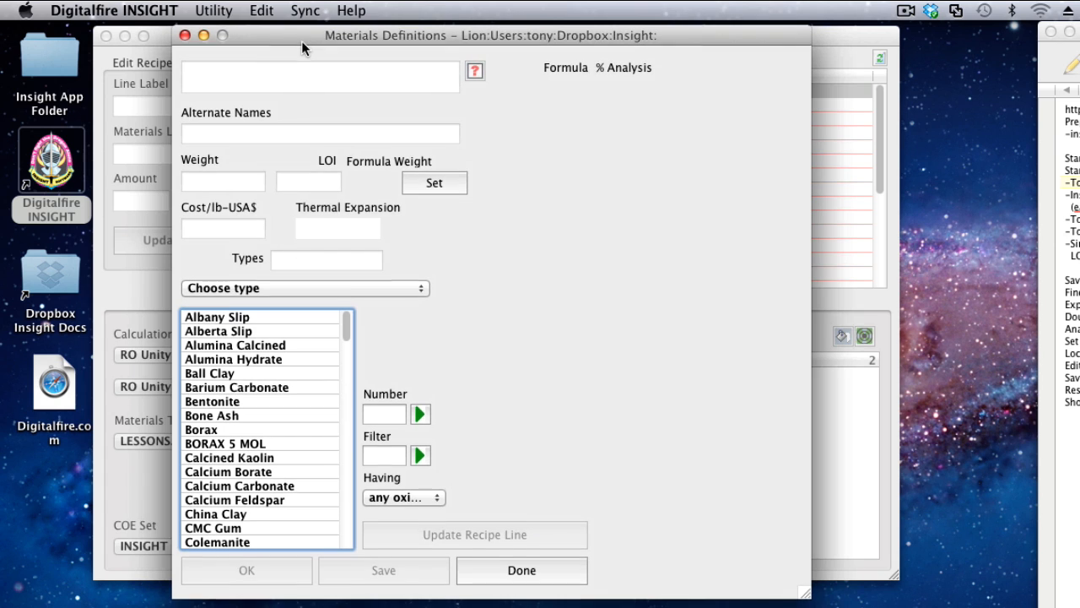
left_click(248, 321)
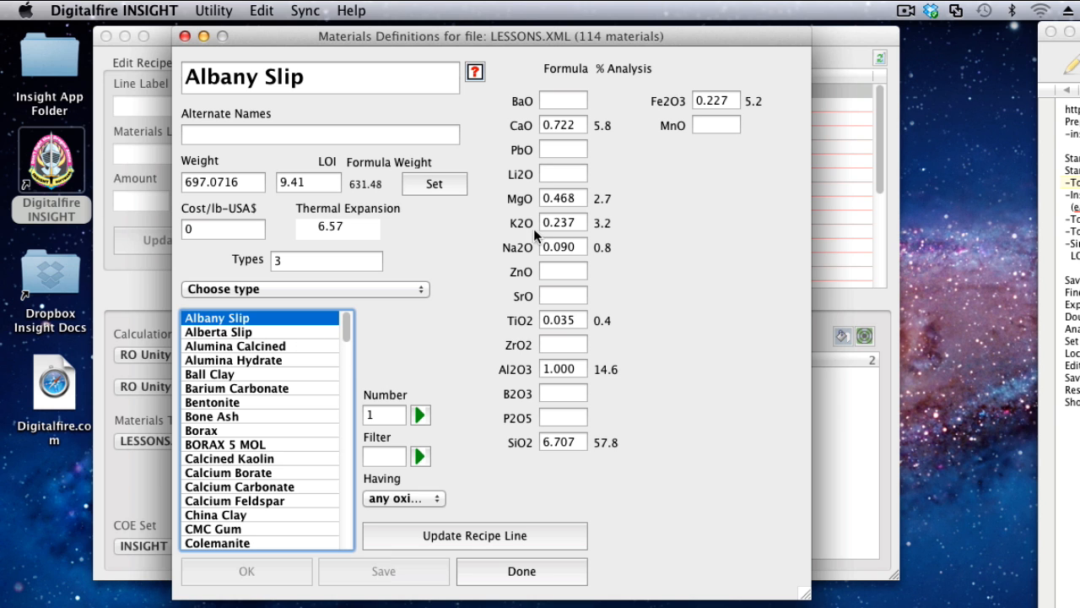
Search the Digitalfire website for "analysis formula", open the Ceramic Chemistry Basics article, and return to the materials definitions.
double_click(48, 393)
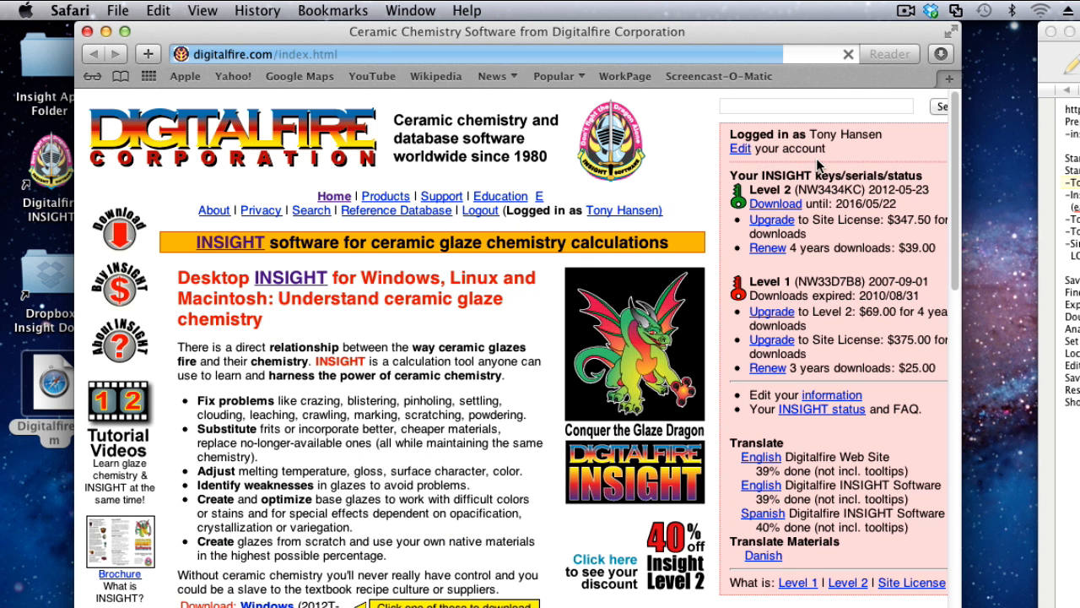
left_click(820, 105)
type("analys")
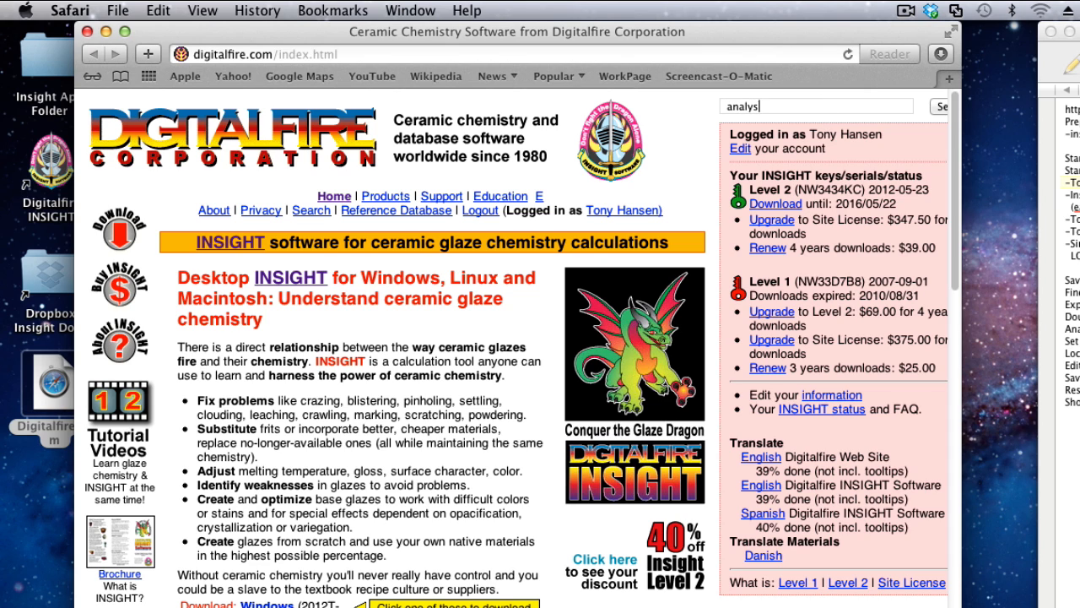
type("is formula")
left_click(938, 107)
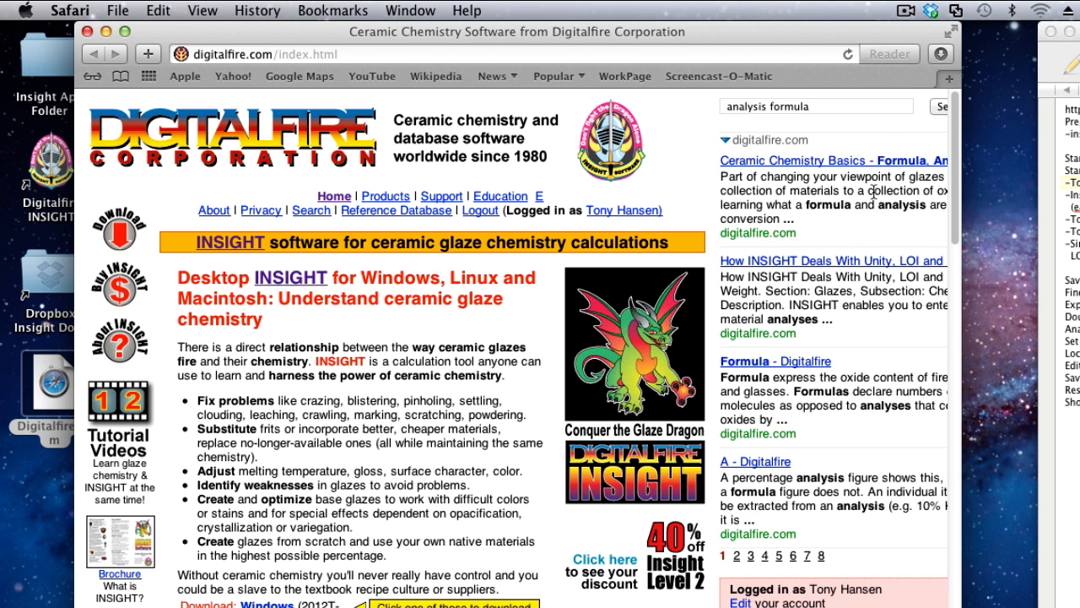
left_click(838, 162)
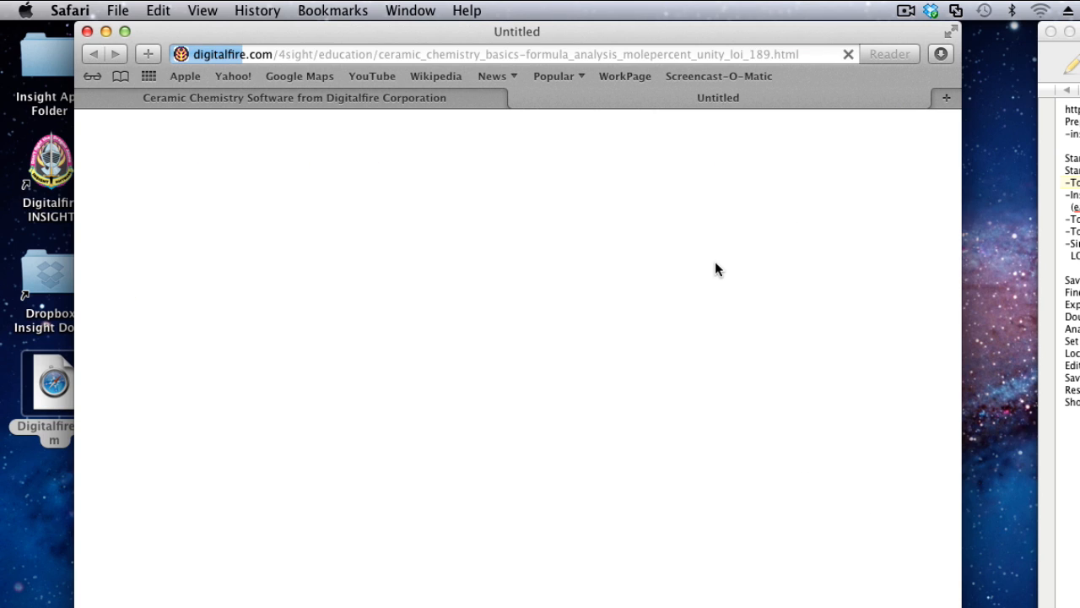
left_click(87, 32)
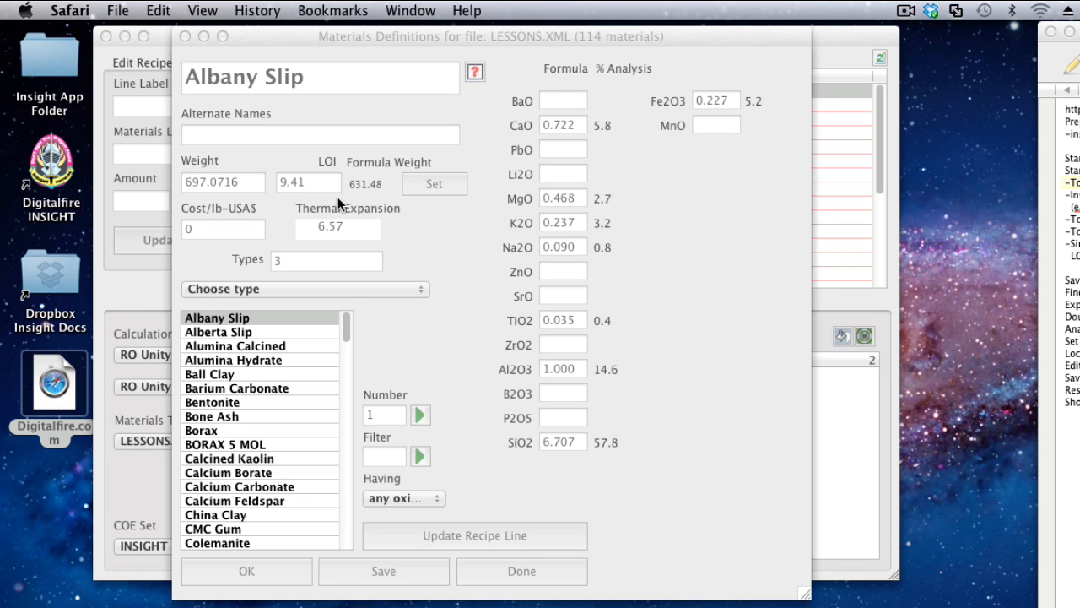
left_click(508, 231)
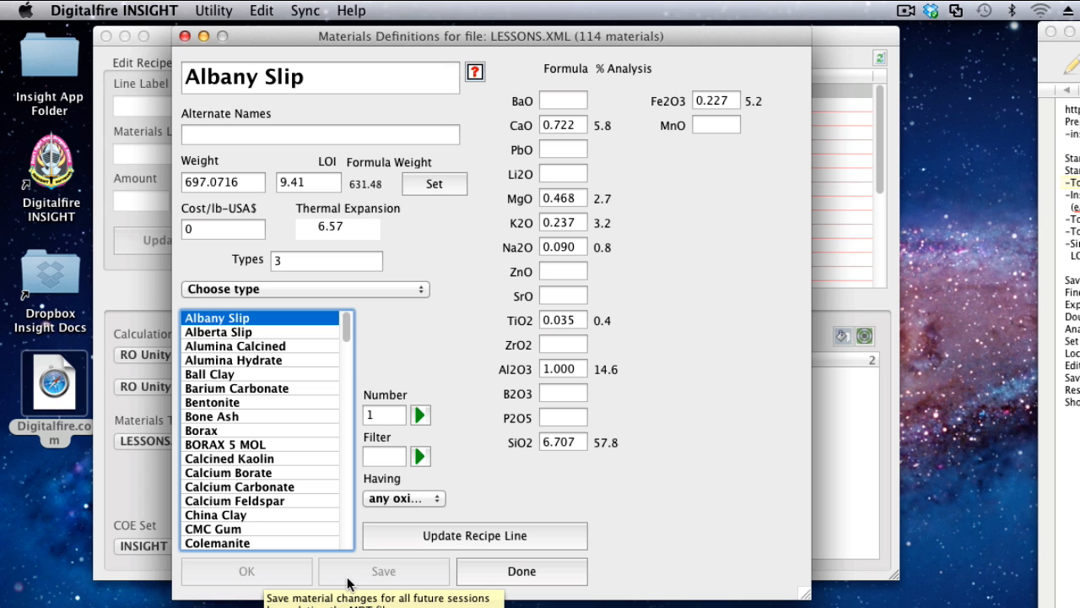
Insert a blank material record just above Alumina Calcined in the materials list.
left_click(233, 331)
left_click(238, 359)
left_click(238, 346)
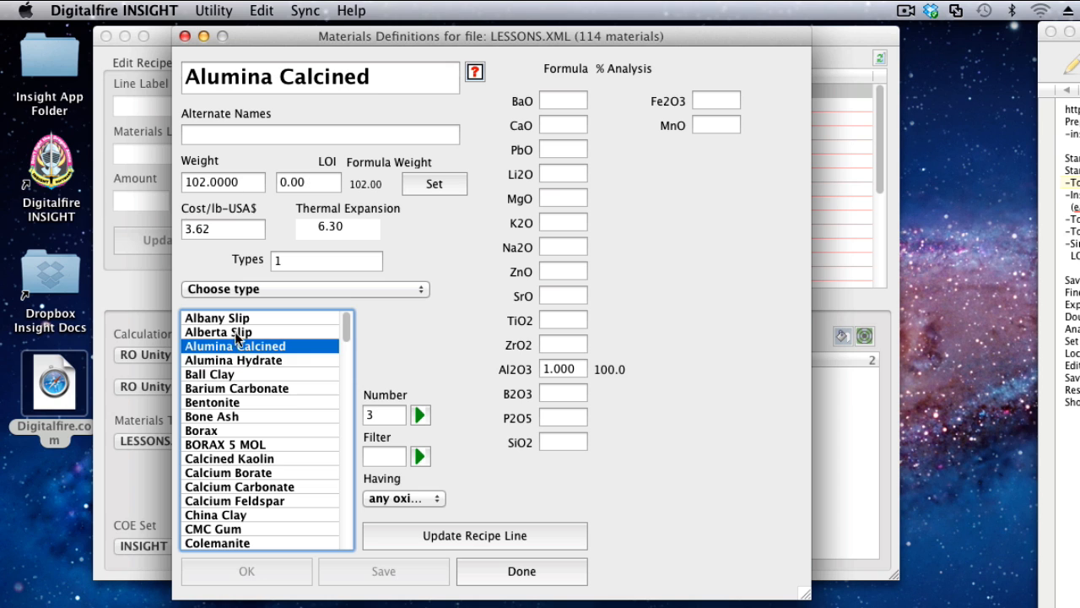
left_click(263, 11)
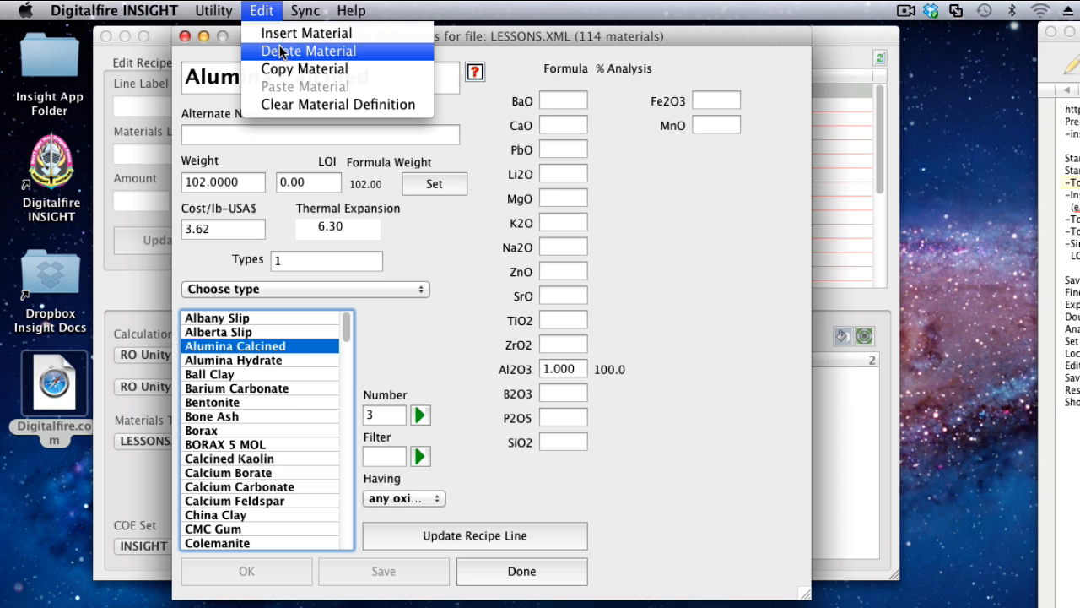
left_click(281, 32)
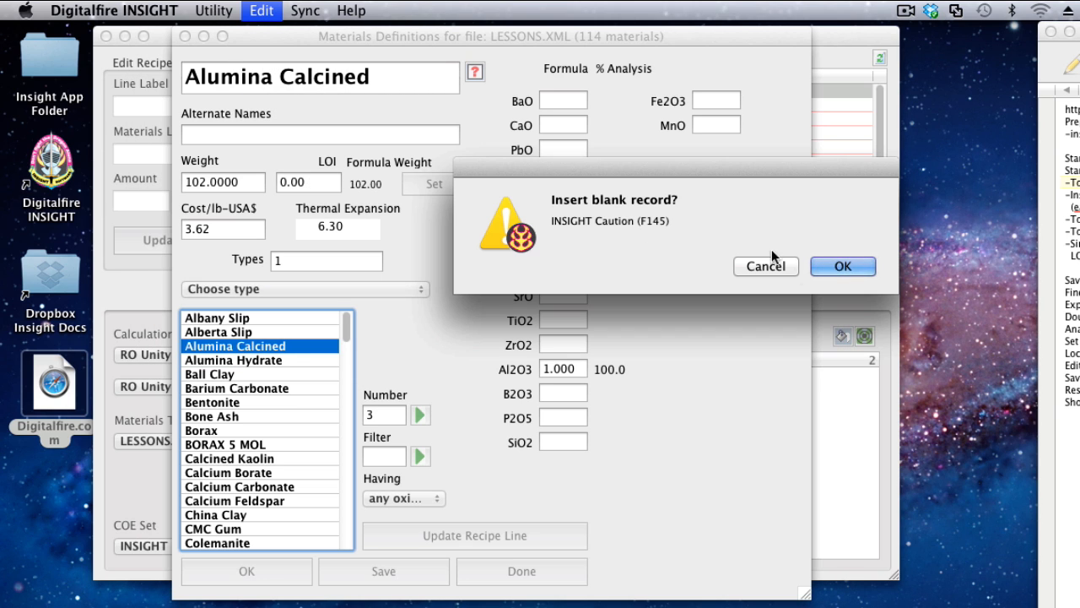
left_click(842, 267)
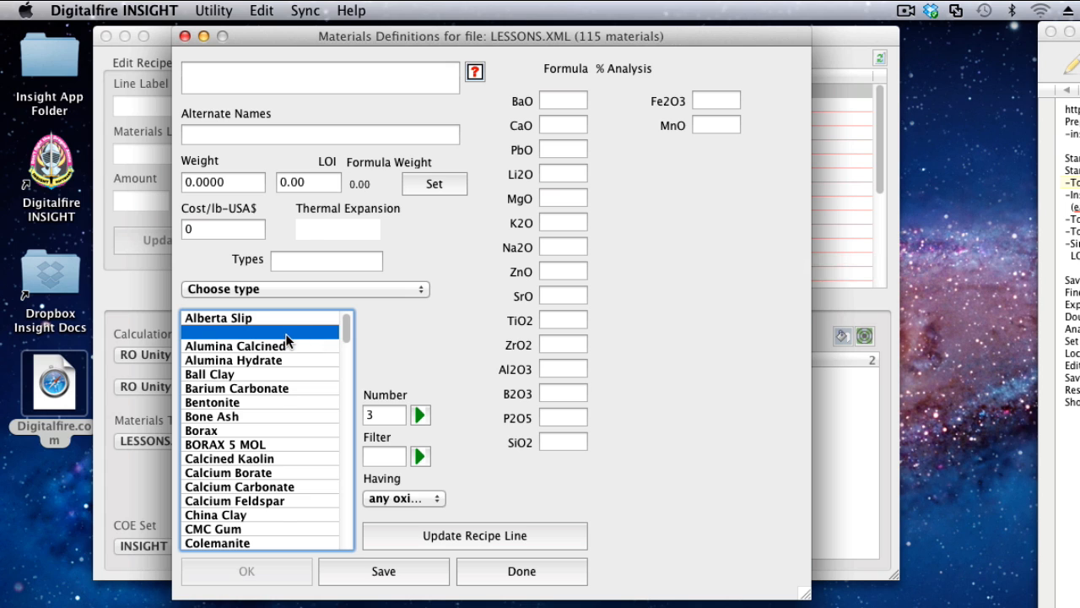
scroll(287, 338, "up", 1)
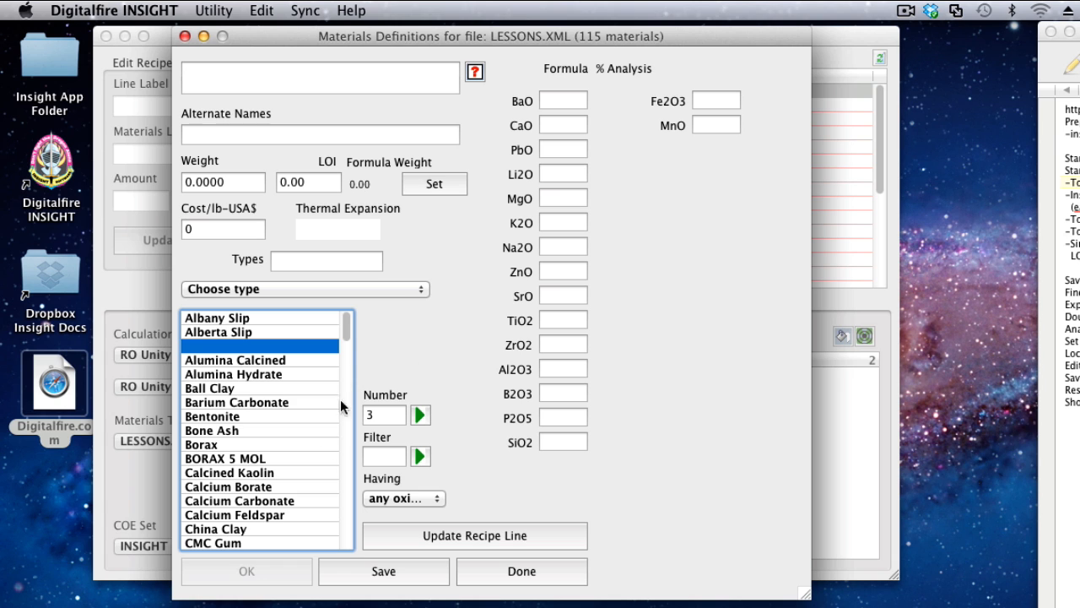
Set the LOI of the Kaolin material to 11.50 and apply the change.
left_click_drag(345, 330, 343, 446)
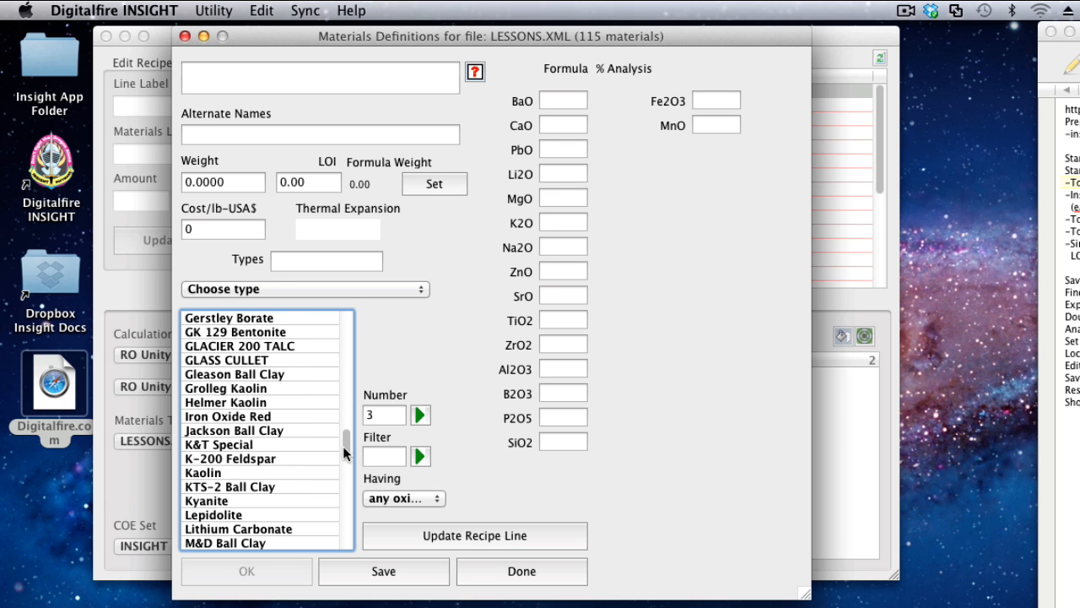
left_click(216, 473)
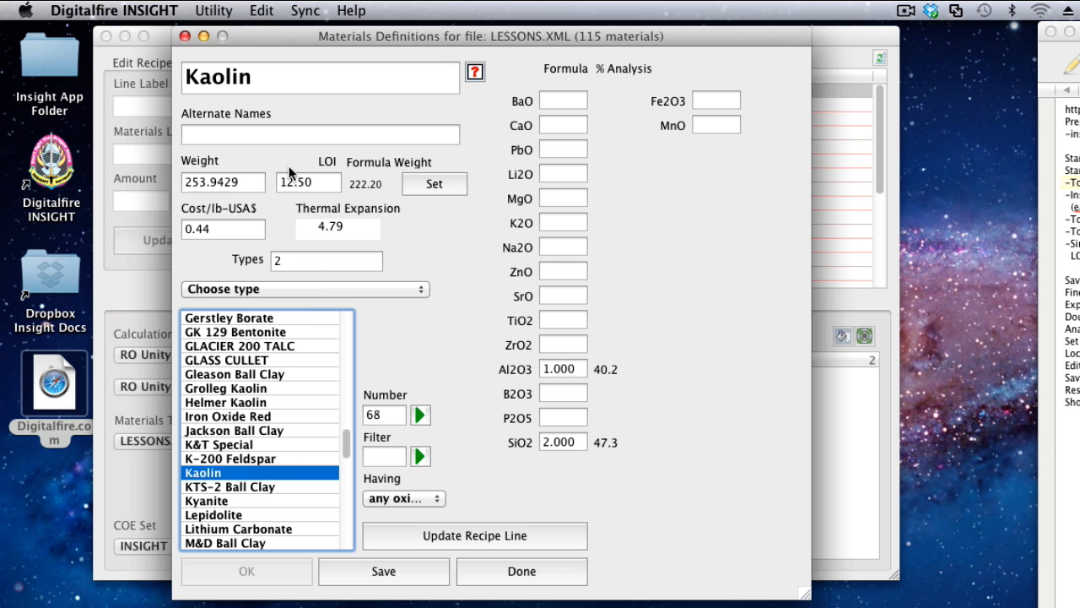
mouse_move(298, 180)
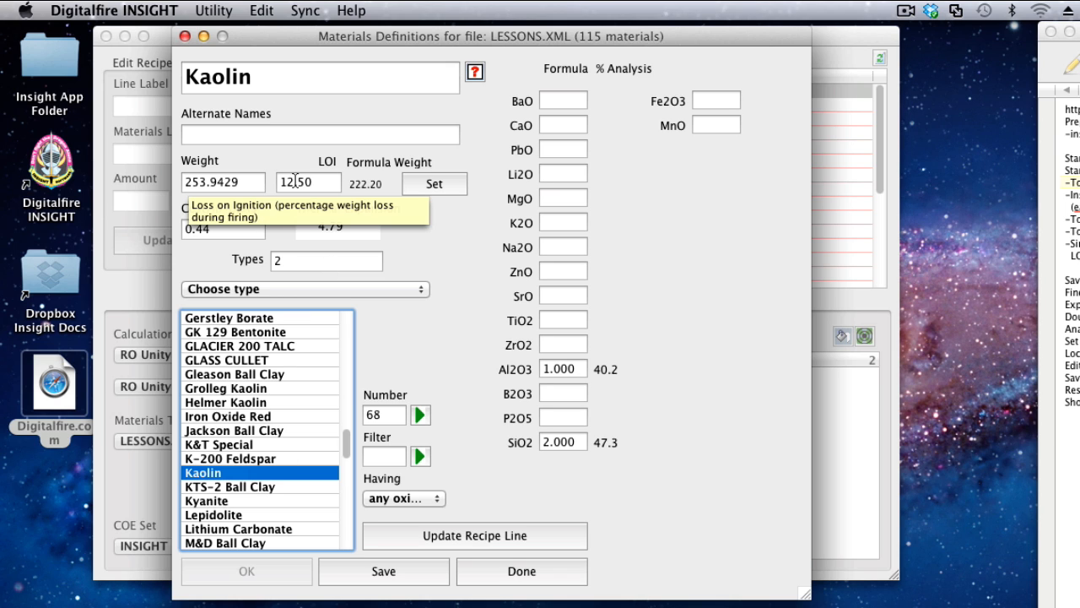
left_click(287, 181)
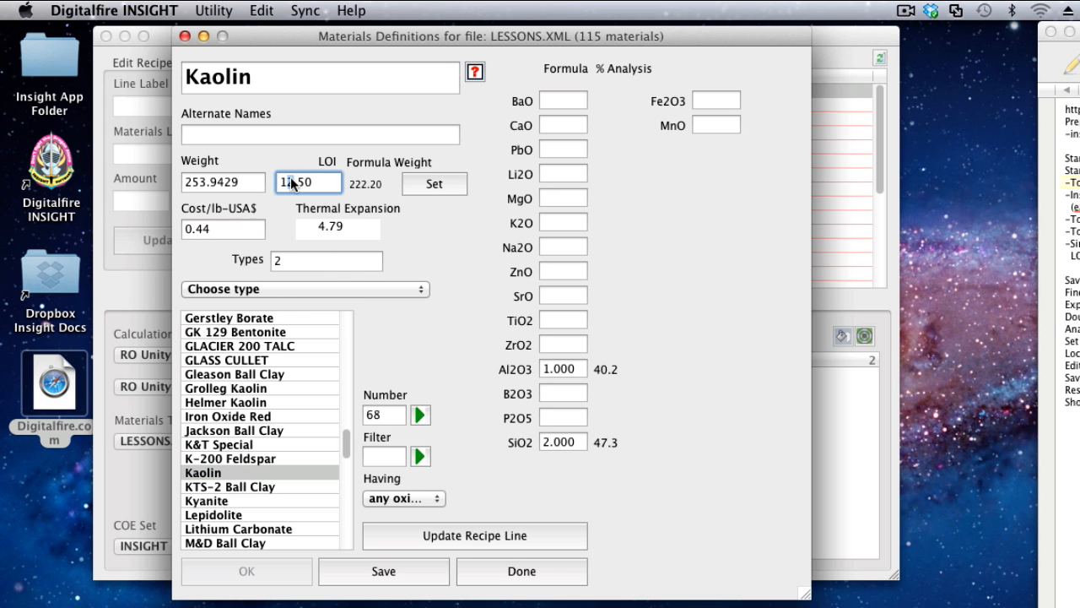
type("1")
key("Right")
key("Right")
key("Right")
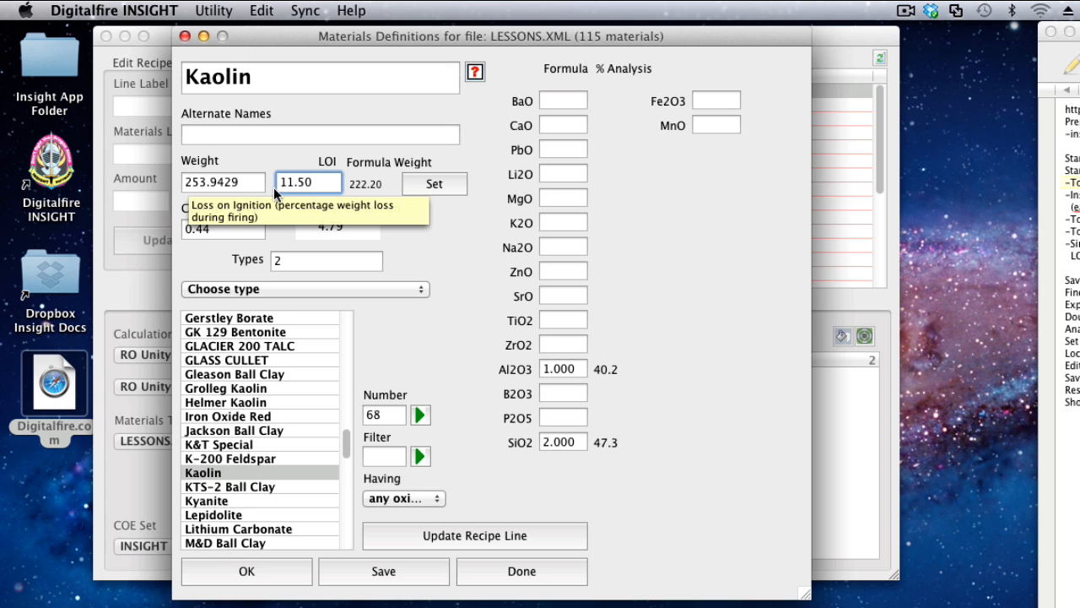
key("Return")
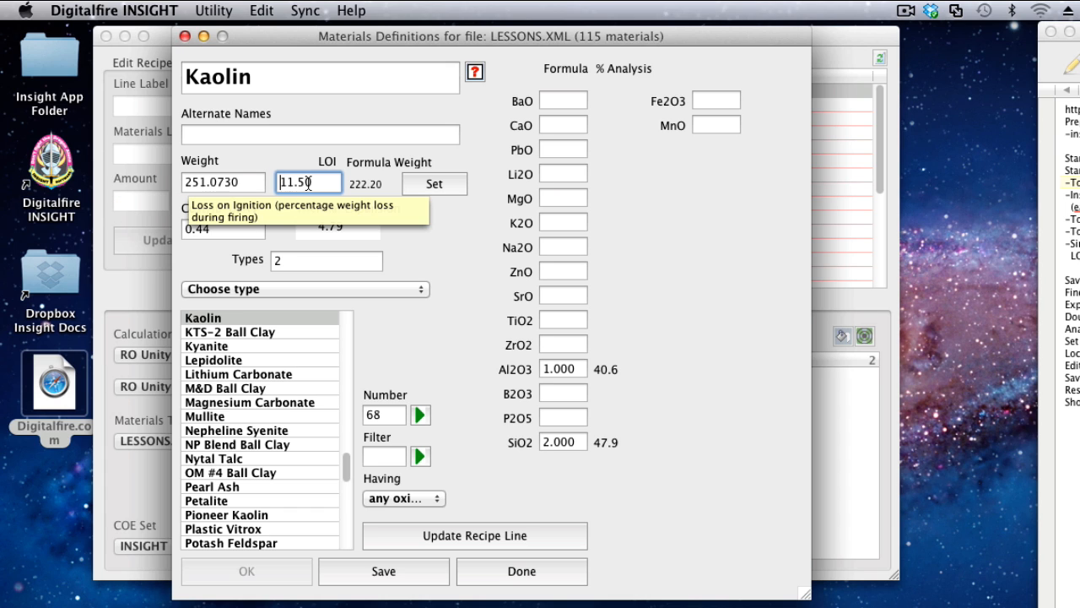
Set the Kaolin material's weight to 241.0730.
left_click(193, 181)
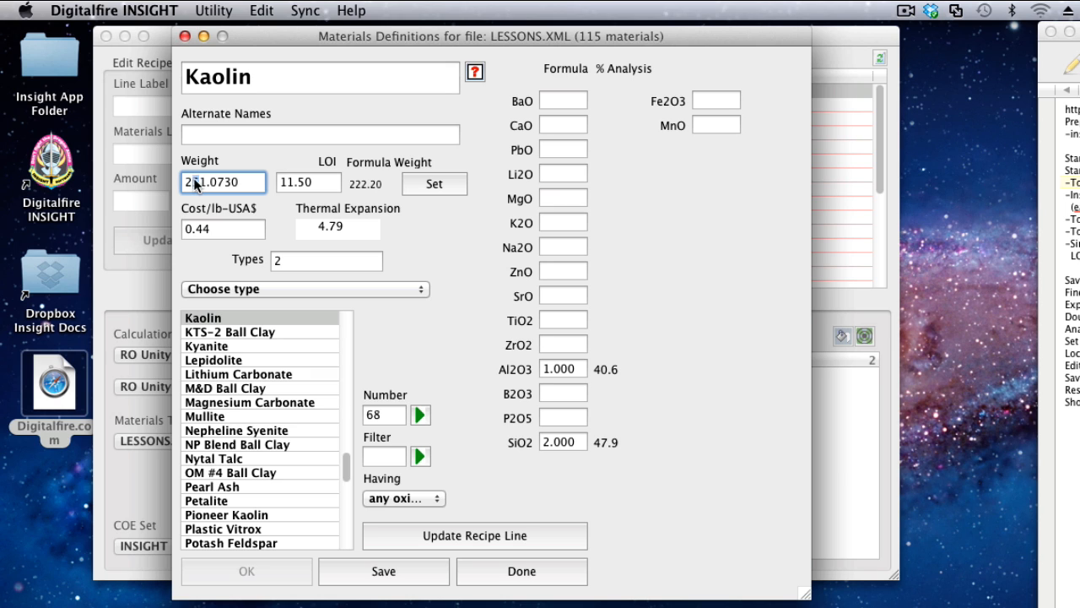
left_click_drag(194, 179, 199, 178)
type("4")
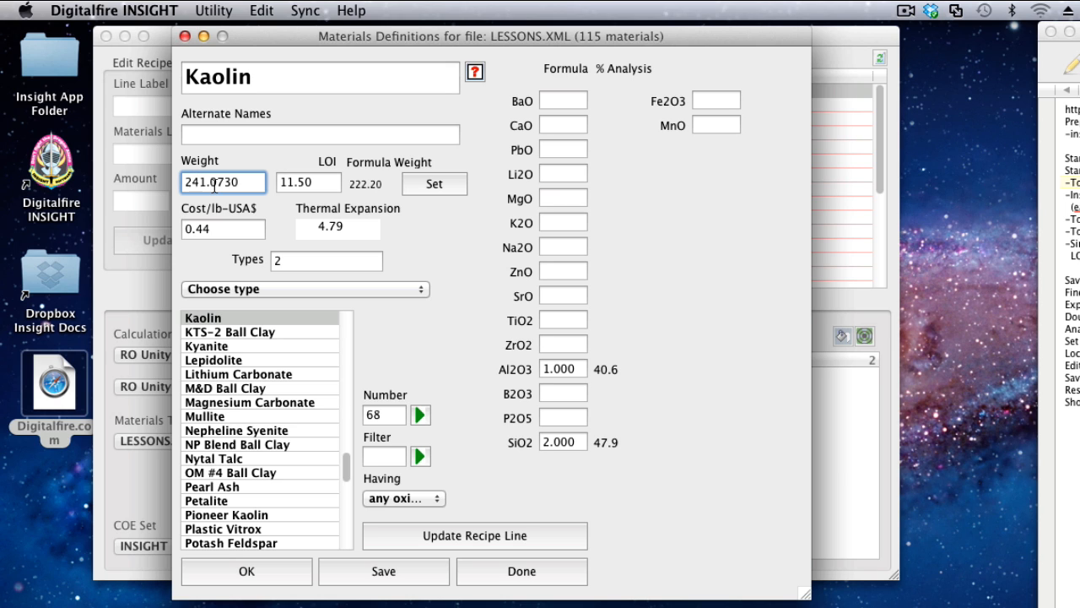
key("Return")
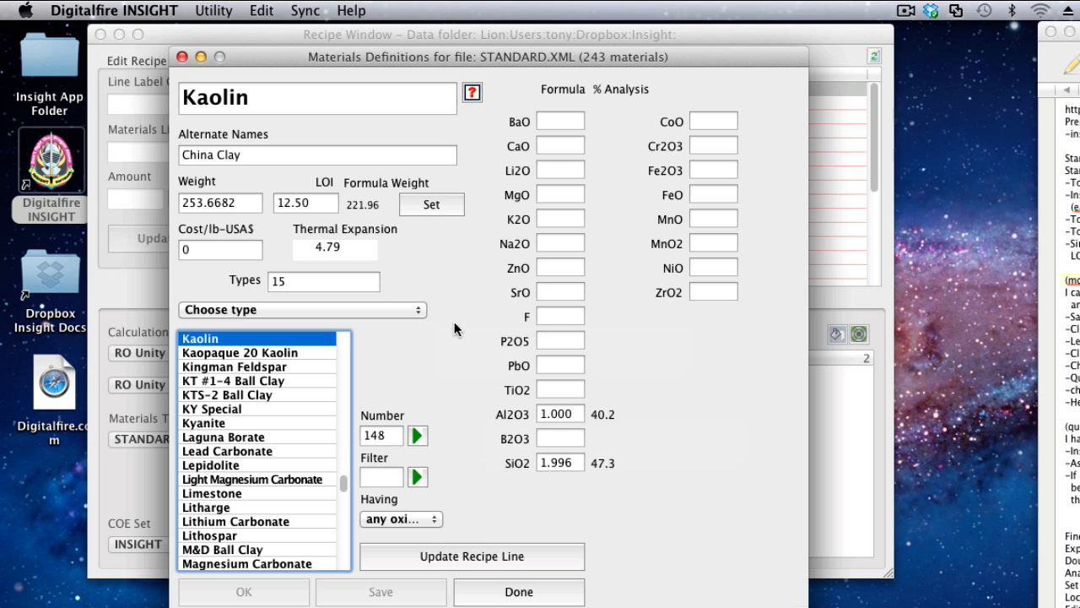
Export the STANDARD.XML materials table as mdt.csv into the Insight folder, and close the materials definitions.
left_click(214, 11)
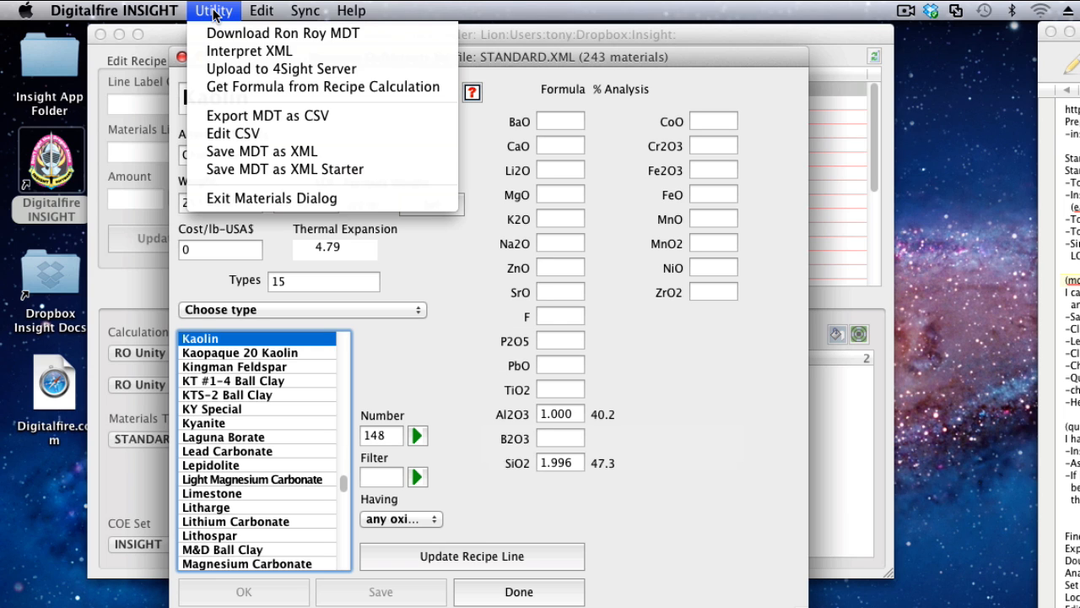
left_click(258, 114)
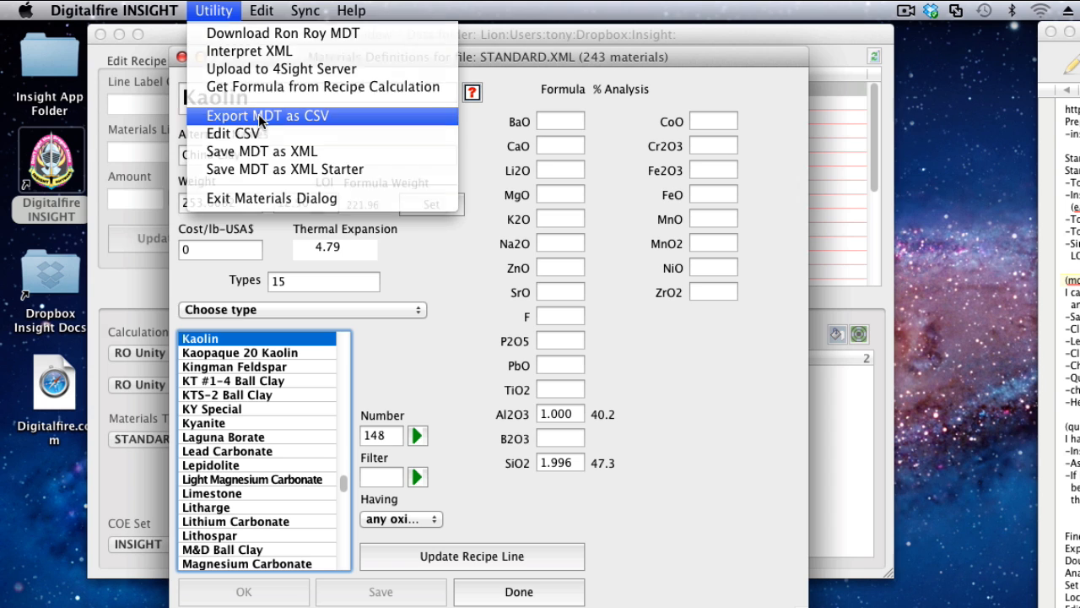
left_click_drag(675, 146, 476, 110)
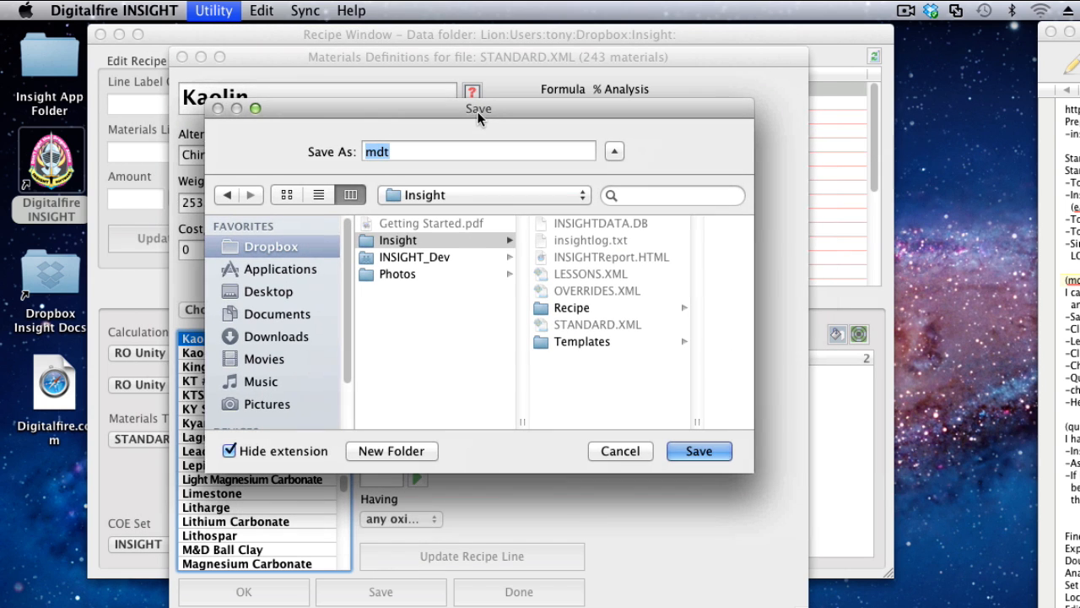
left_click(429, 152)
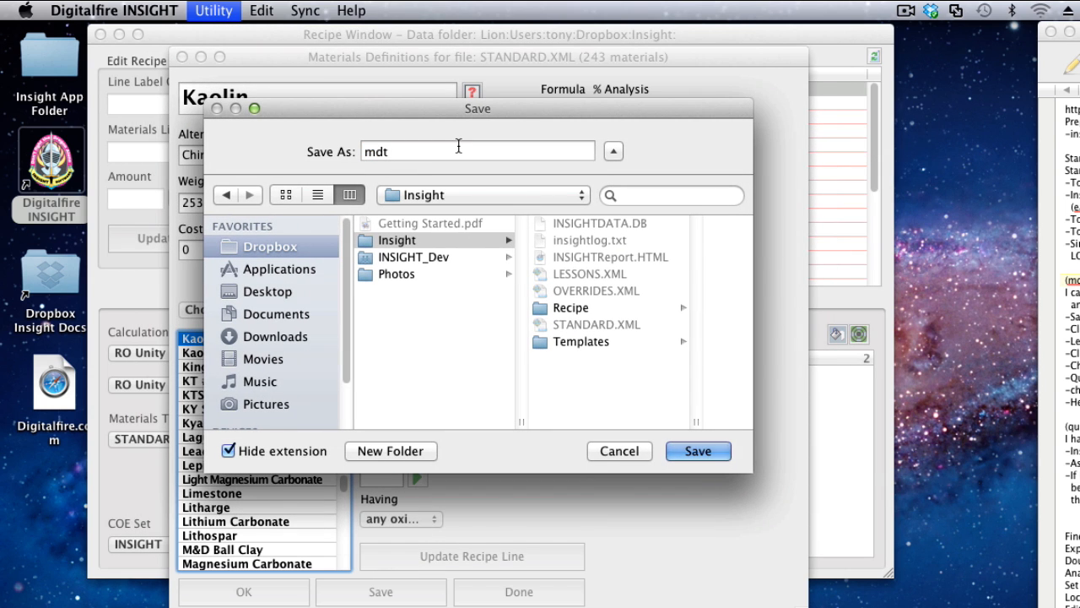
type(".csv")
left_click(698, 451)
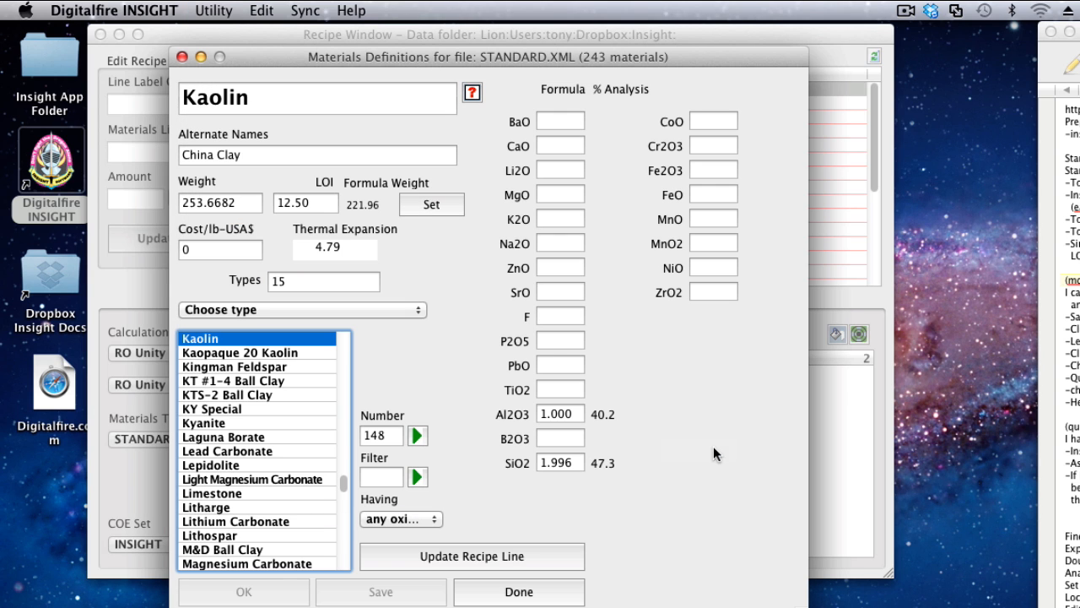
left_click(182, 57)
Open the preferences and examine the folder locations, especially the INSIGHT Documents folder.
left_click(131, 11)
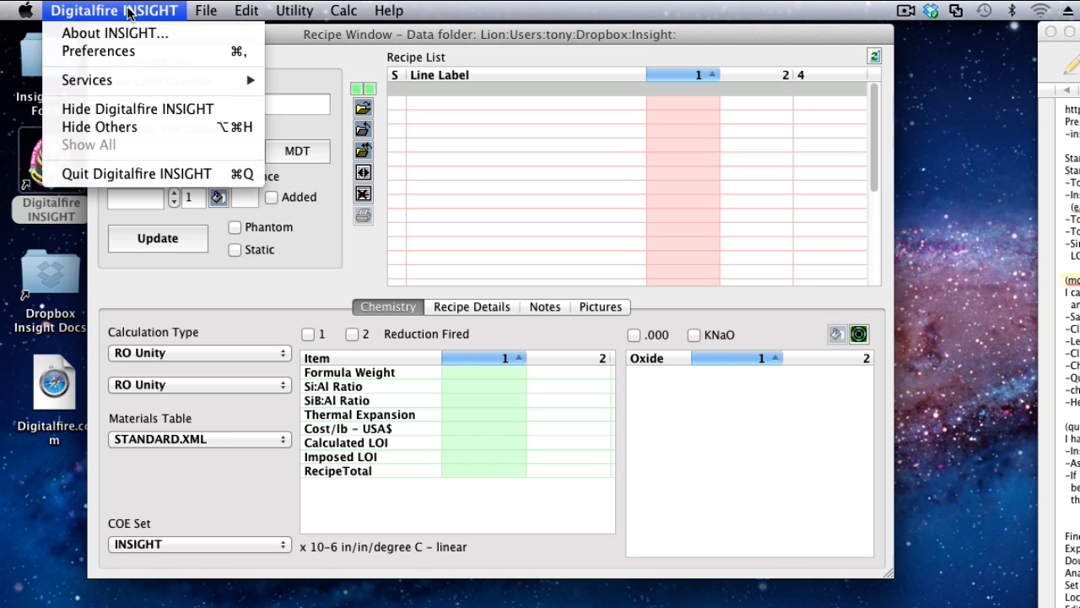
left_click(130, 52)
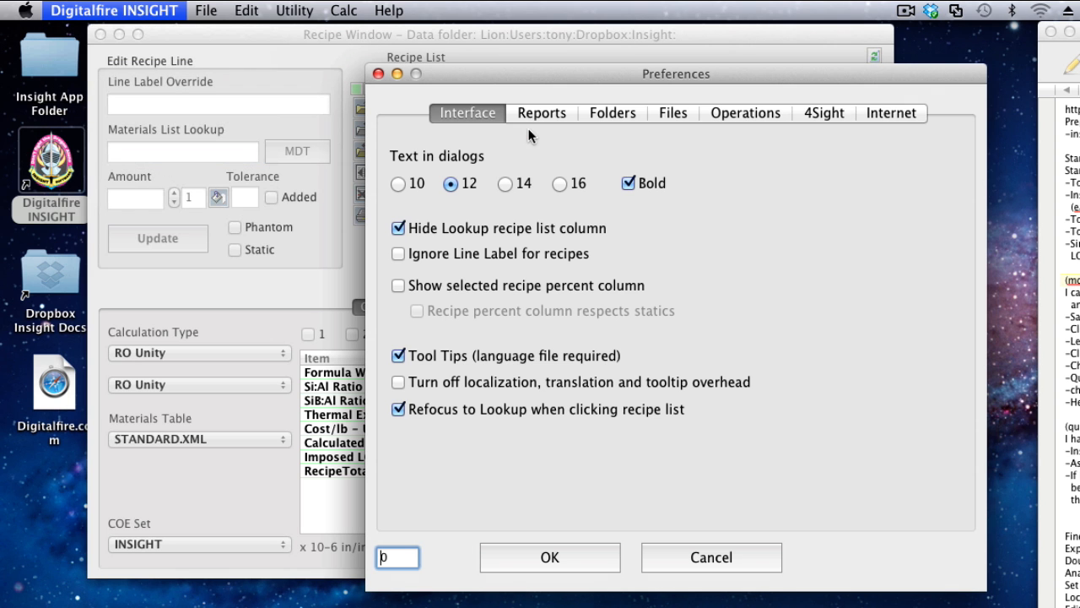
left_click(609, 113)
left_click_drag(675, 79, 482, 40)
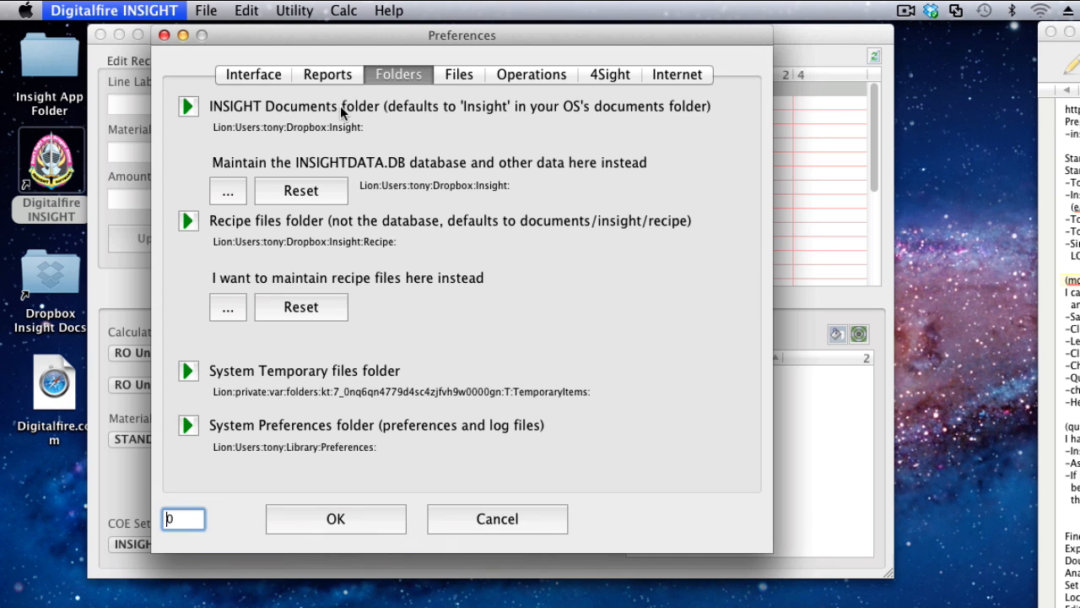
mouse_move(340, 106)
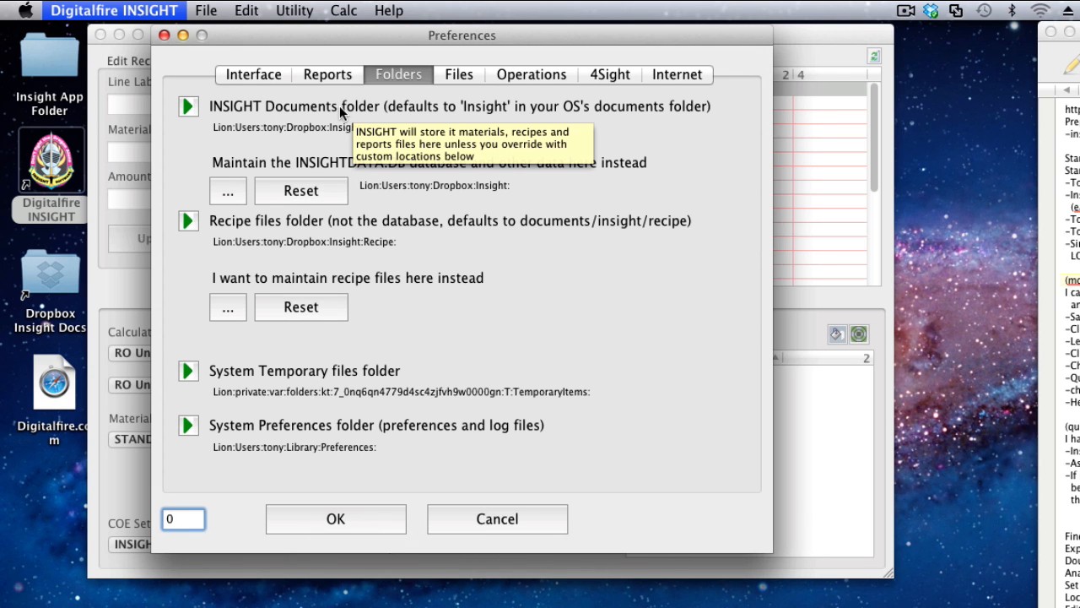
Open the INSIGHT Documents folder in Finder, locate the exported mdt.csv, and close the folder and preferences.
left_click(188, 107)
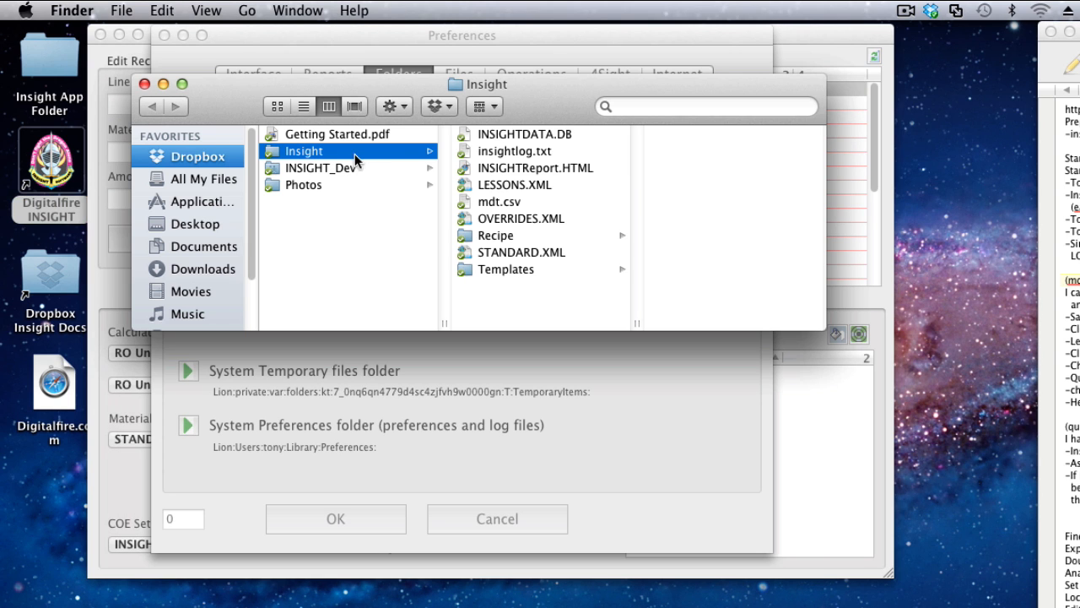
left_click(497, 201)
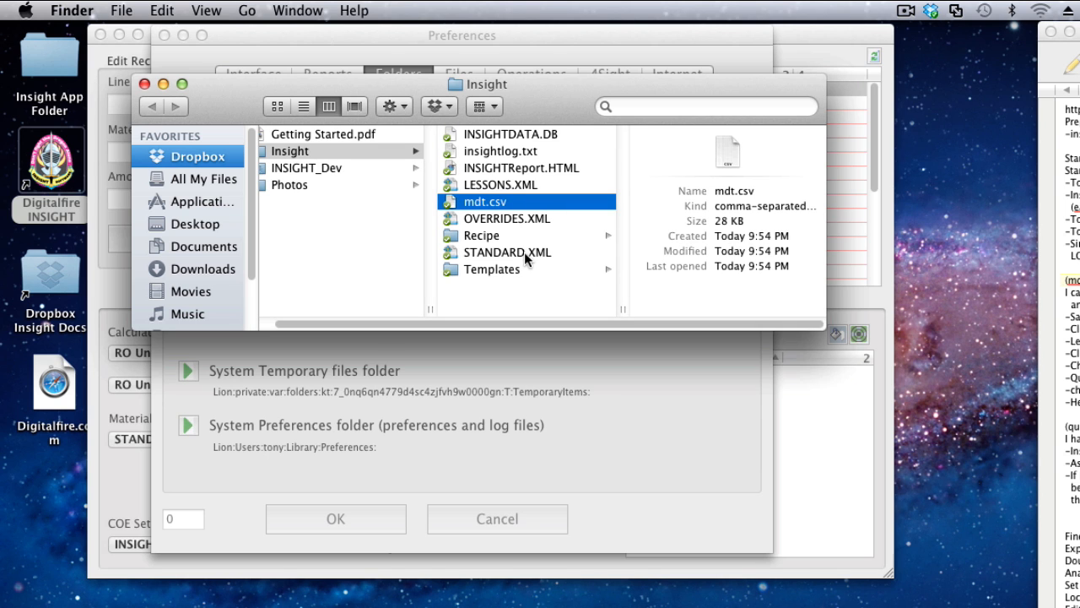
left_click(144, 84)
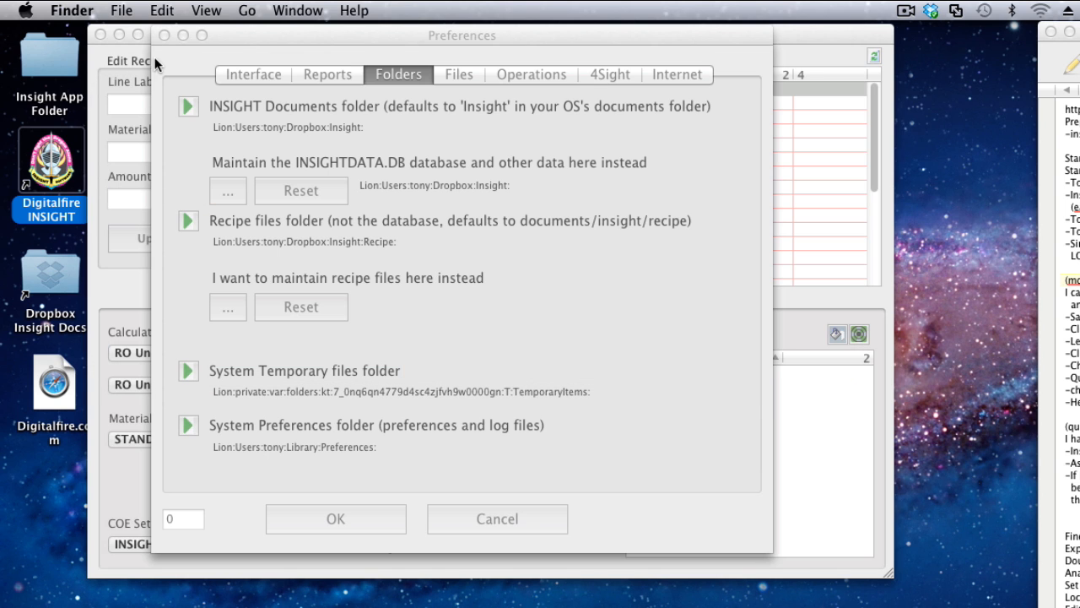
left_click(163, 35)
left_click(264, 469)
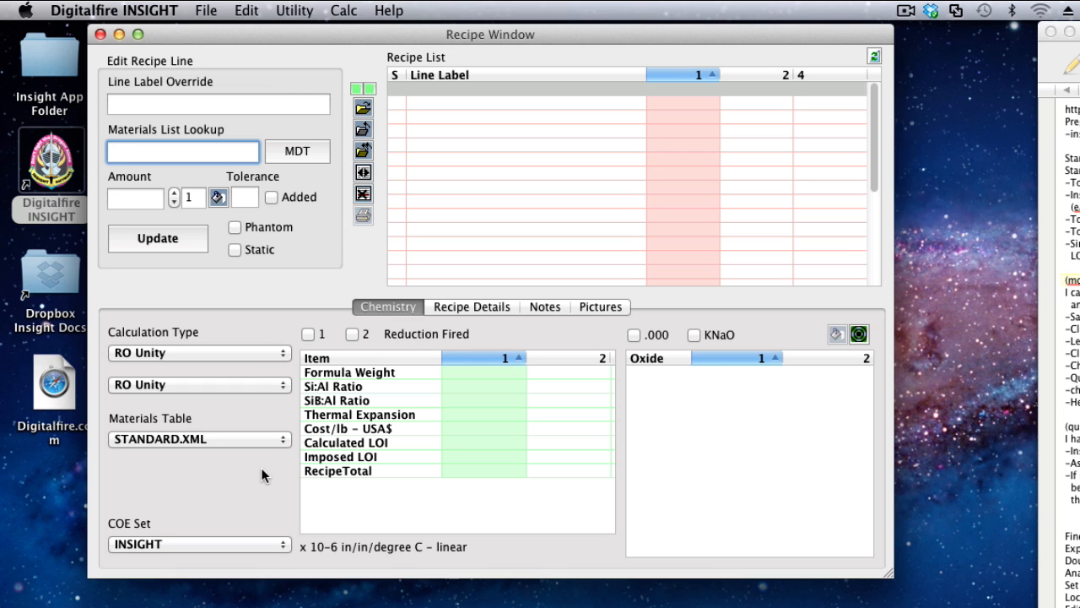
Check the available materials tables, then restart Digitalfire INSIGHT to refresh the list and reposition its recipe window.
left_click(205, 438)
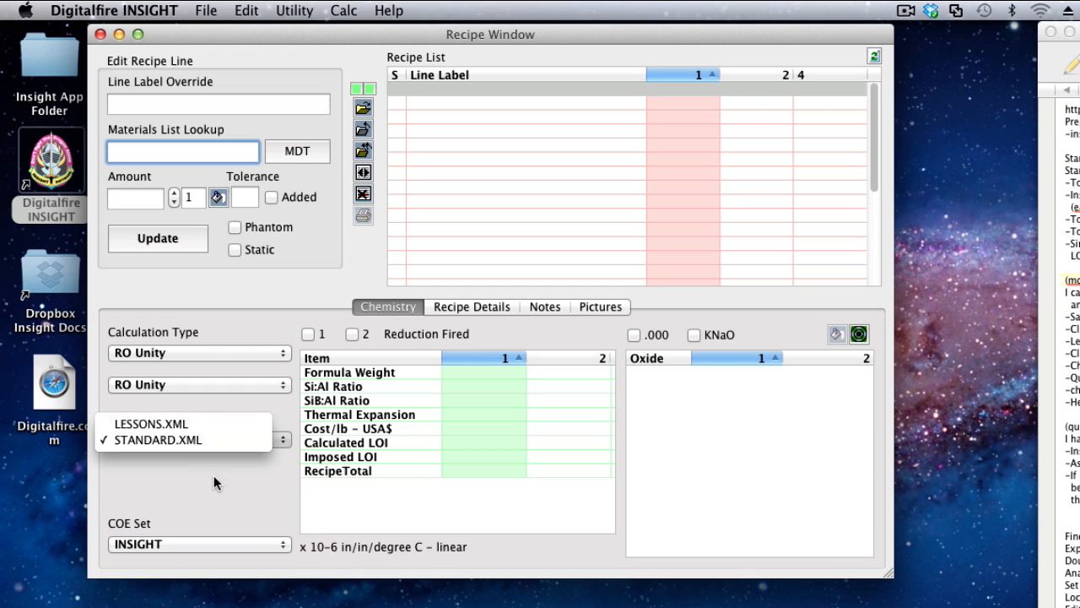
left_click(214, 475)
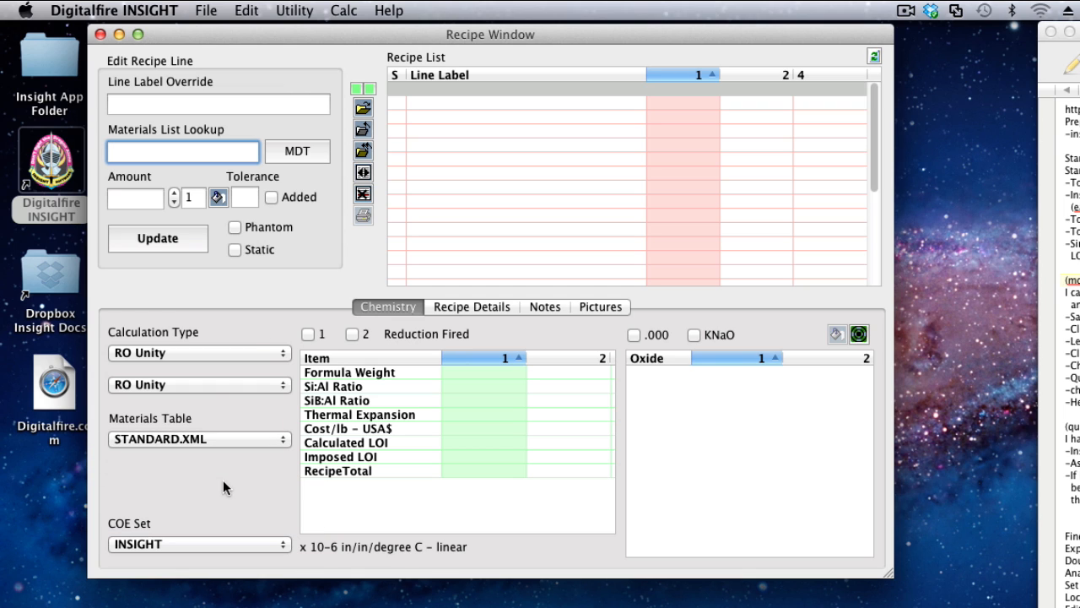
left_click(101, 34)
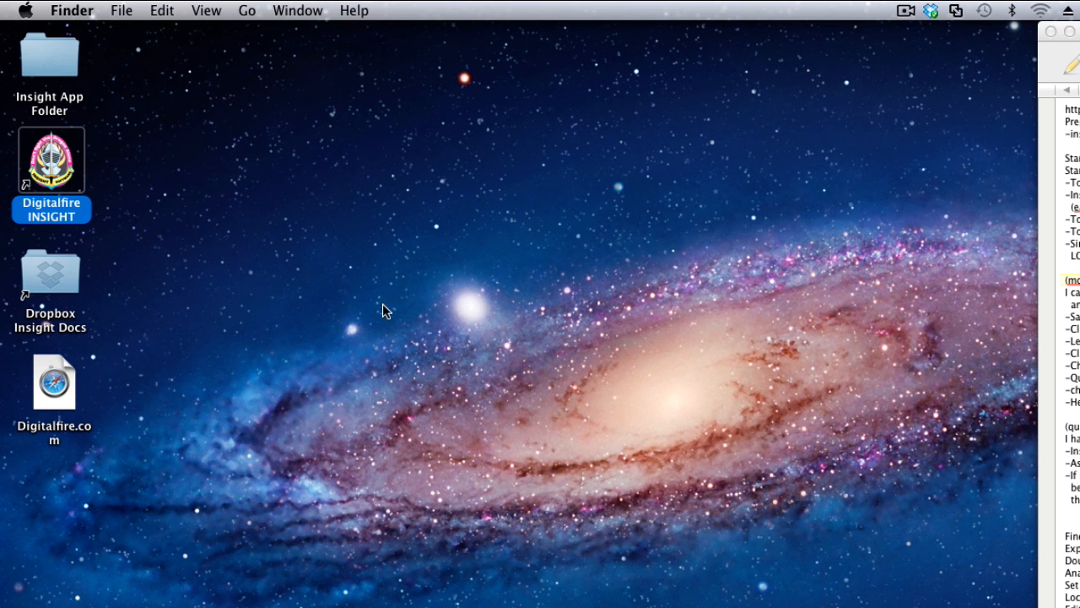
double_click(47, 169)
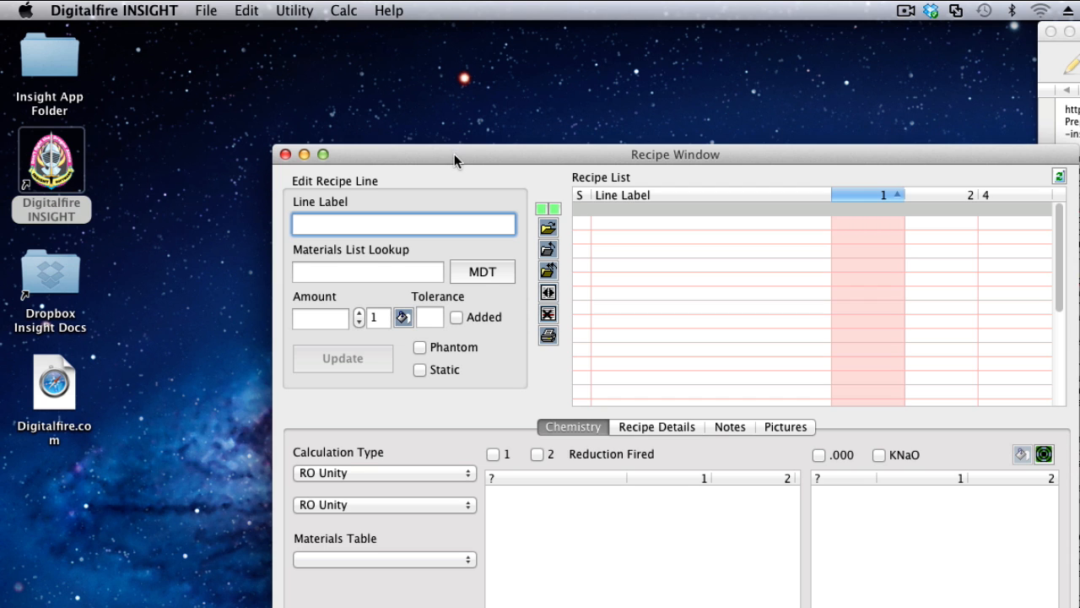
left_click_drag(454, 153, 267, 33)
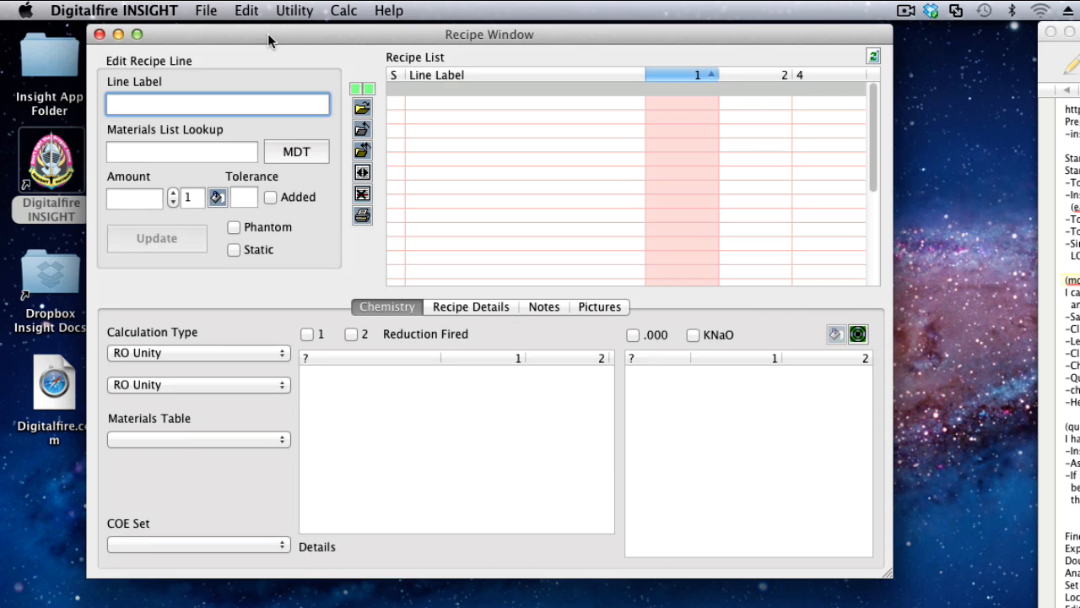
Select mdt.csv as the materials table and view its A-3 Feldspar, Alumina Hydrate and Applewood Ash definitions, closing the definitions when done.
left_click(212, 439)
left_click(209, 425)
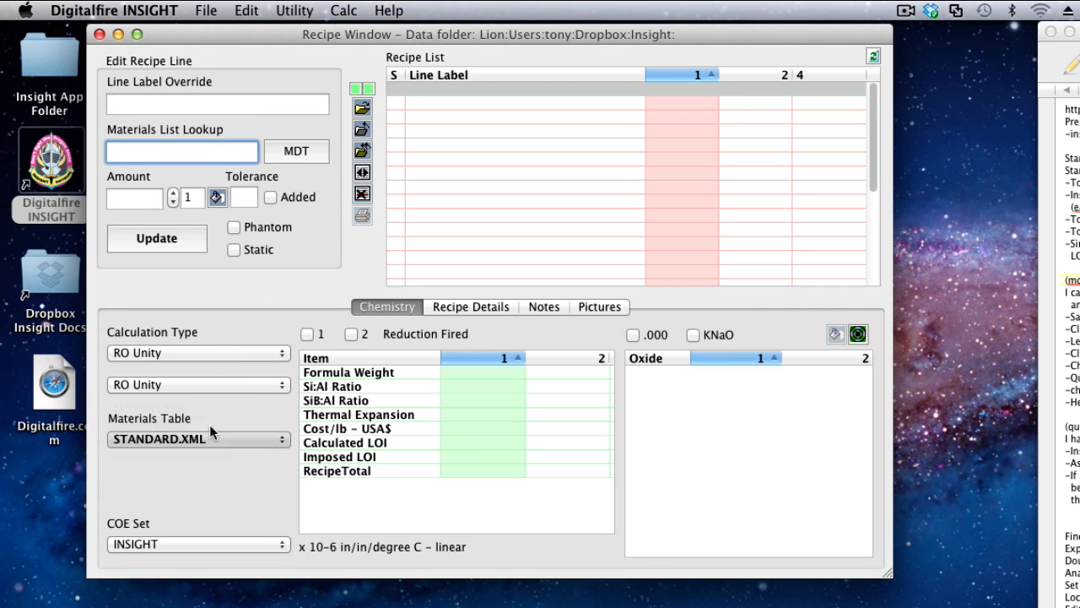
left_click(304, 153)
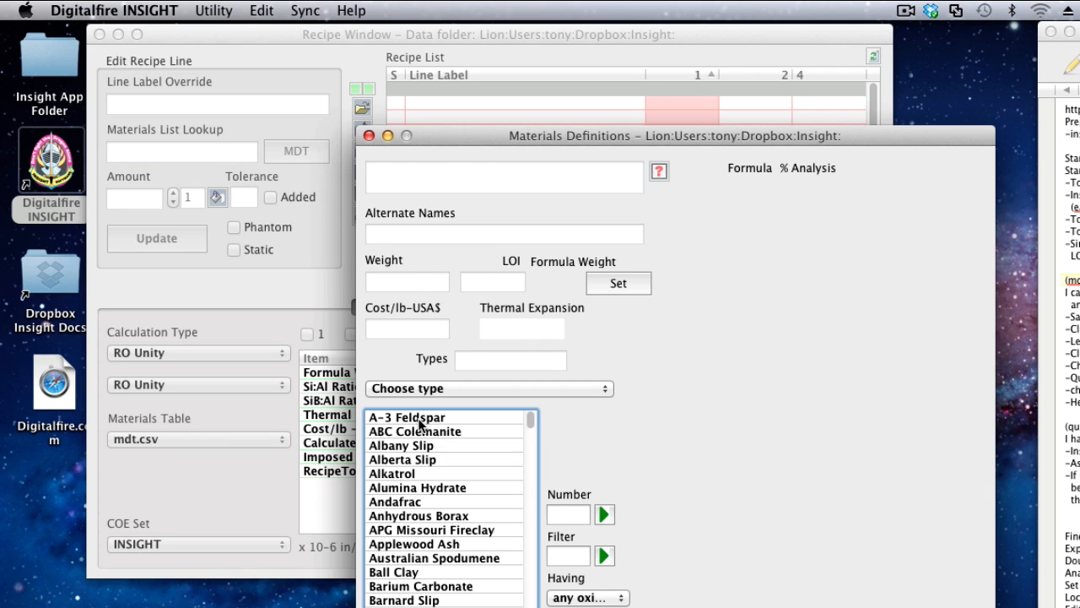
left_click(422, 419)
left_click(422, 488)
left_click(420, 545)
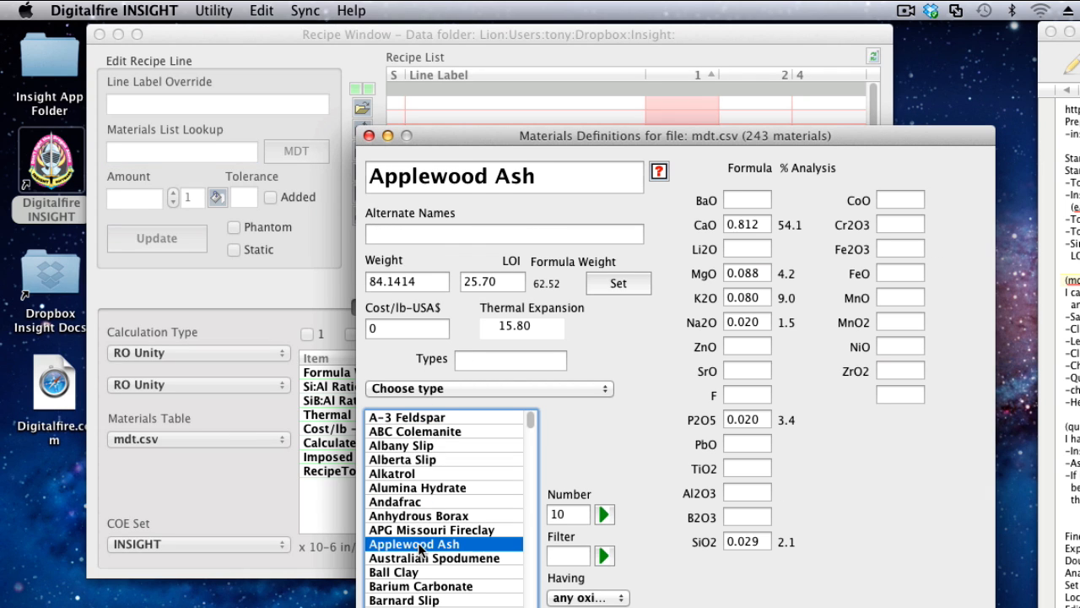
left_click(368, 135)
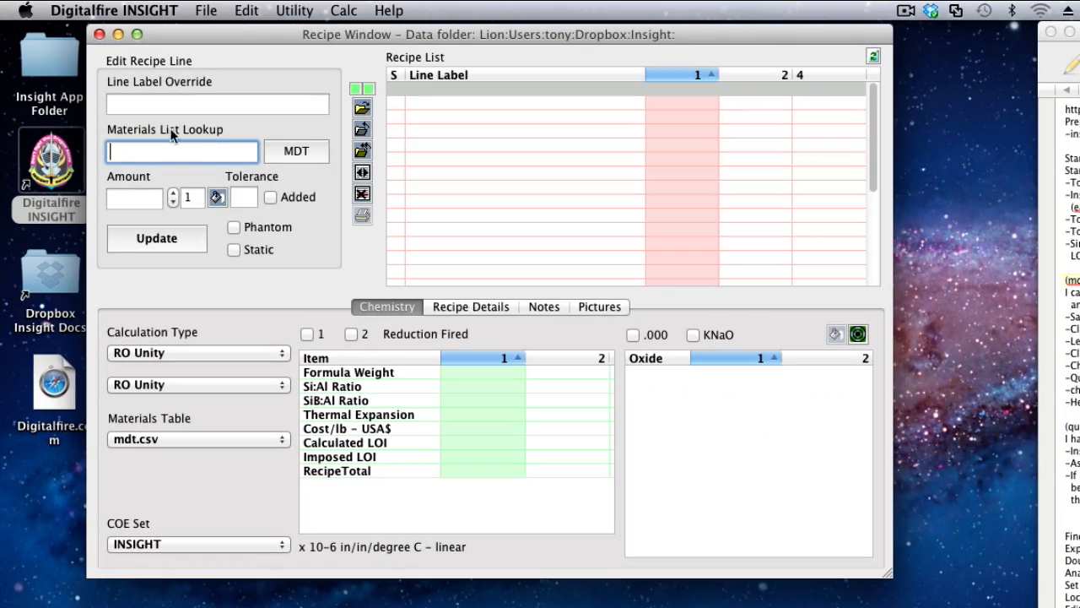
Quit and relaunch INSIGHT to check which materials table it loads, and move the recipe window clear.
left_click(99, 35)
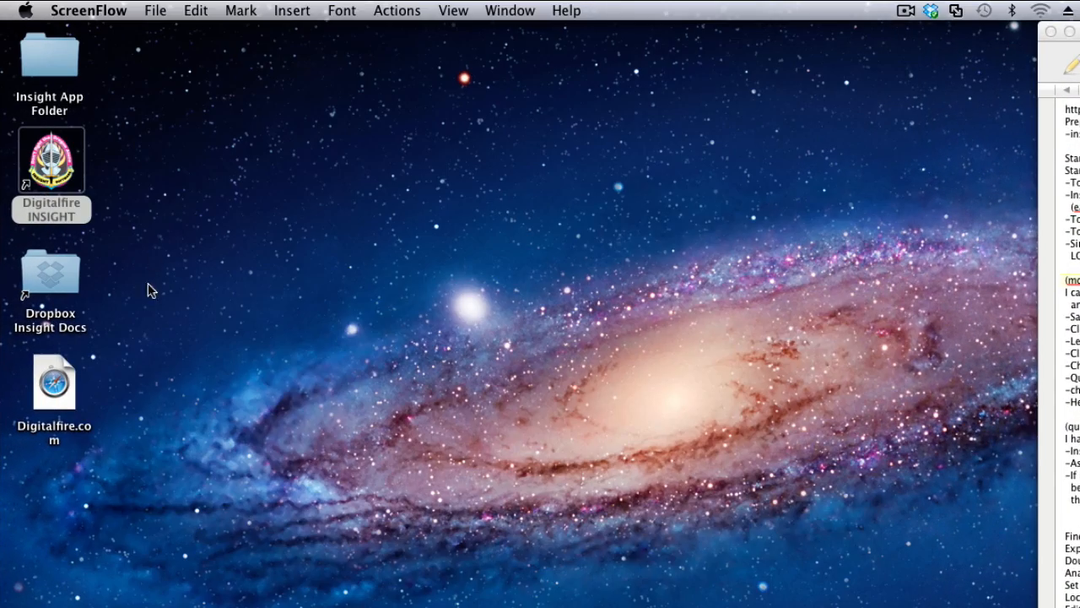
double_click(54, 167)
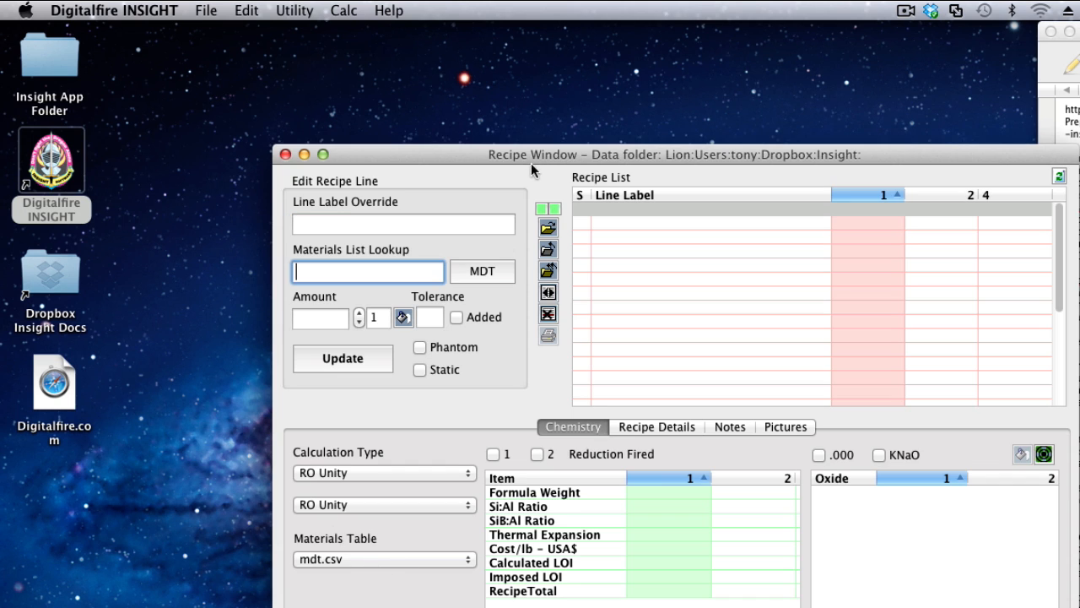
left_click_drag(532, 154, 348, 37)
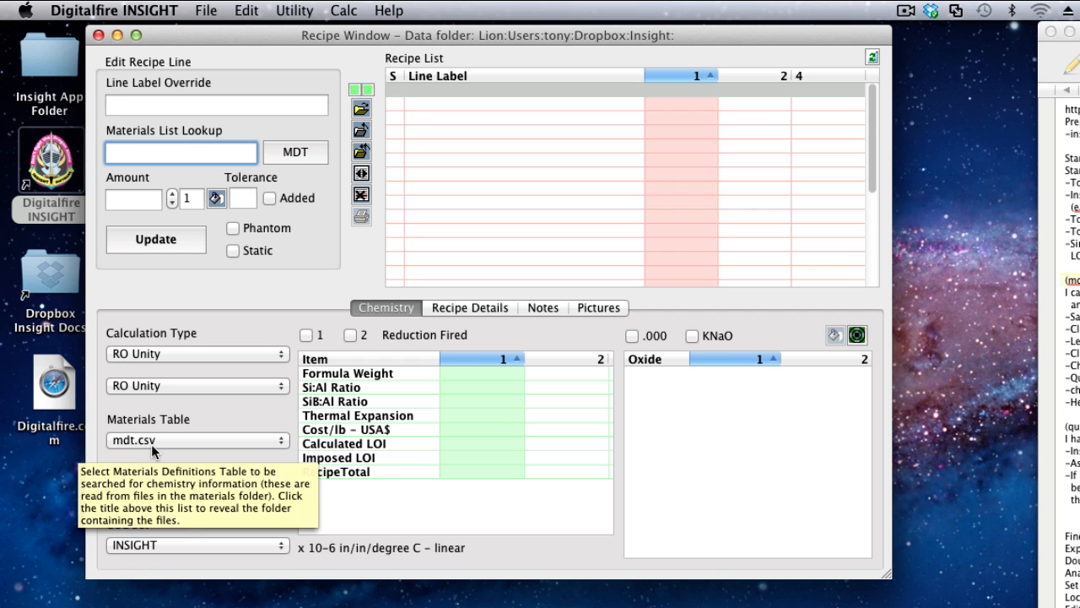
Open the materials definitions for mdt.csv, examine the Albany Slip entry, and close the definitions.
left_click(301, 152)
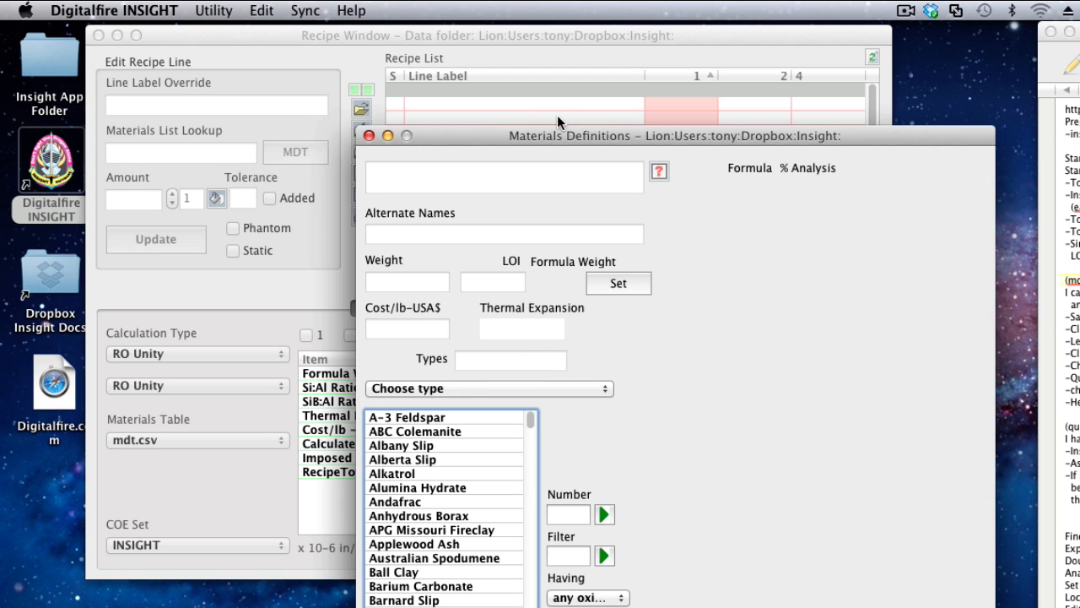
left_click_drag(569, 132, 372, 37)
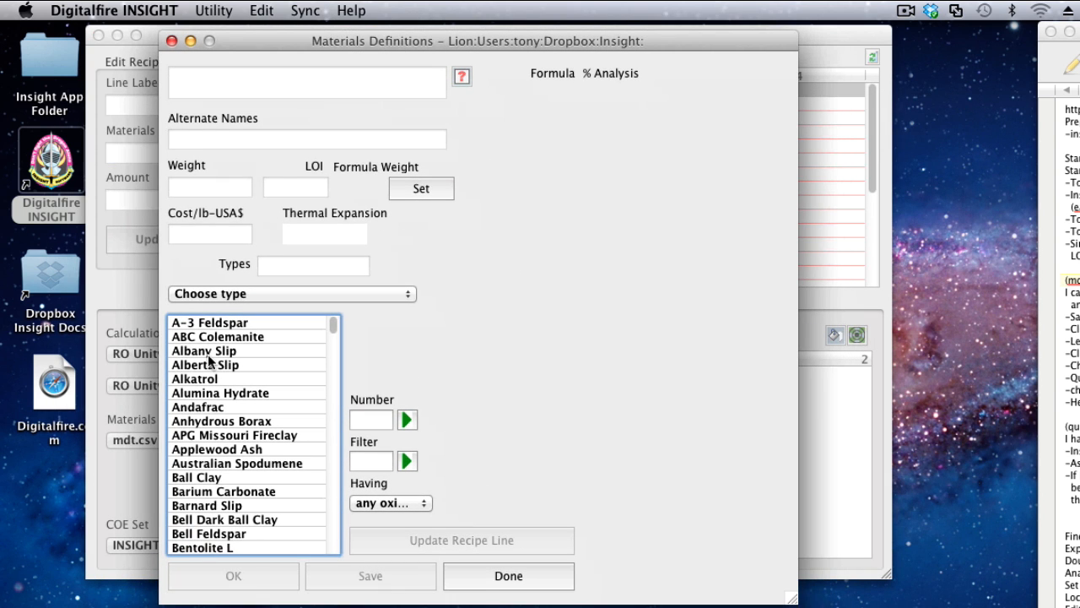
left_click(206, 352)
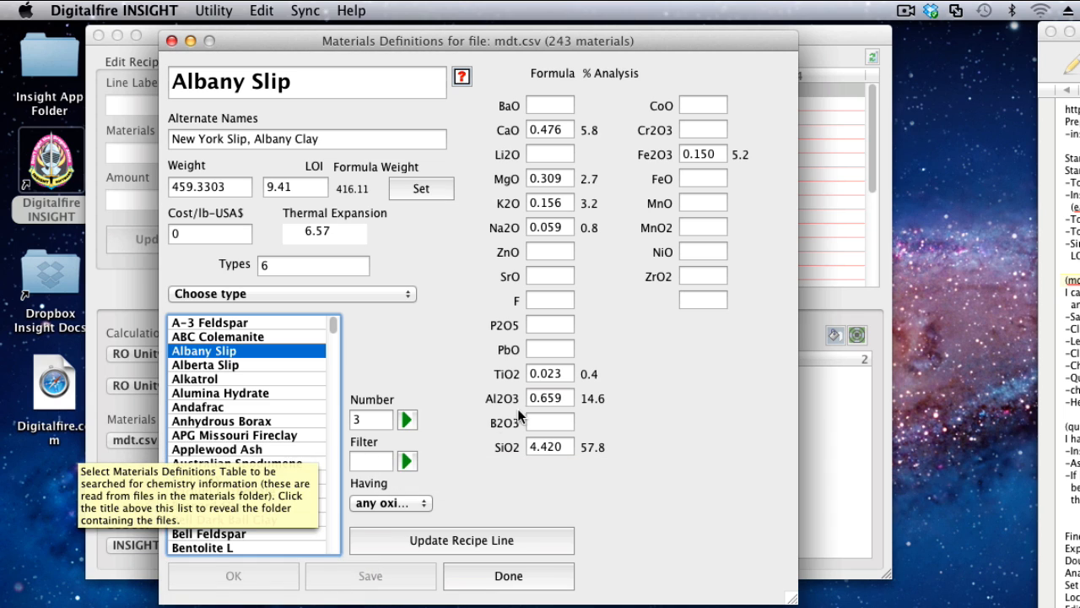
left_click(172, 40)
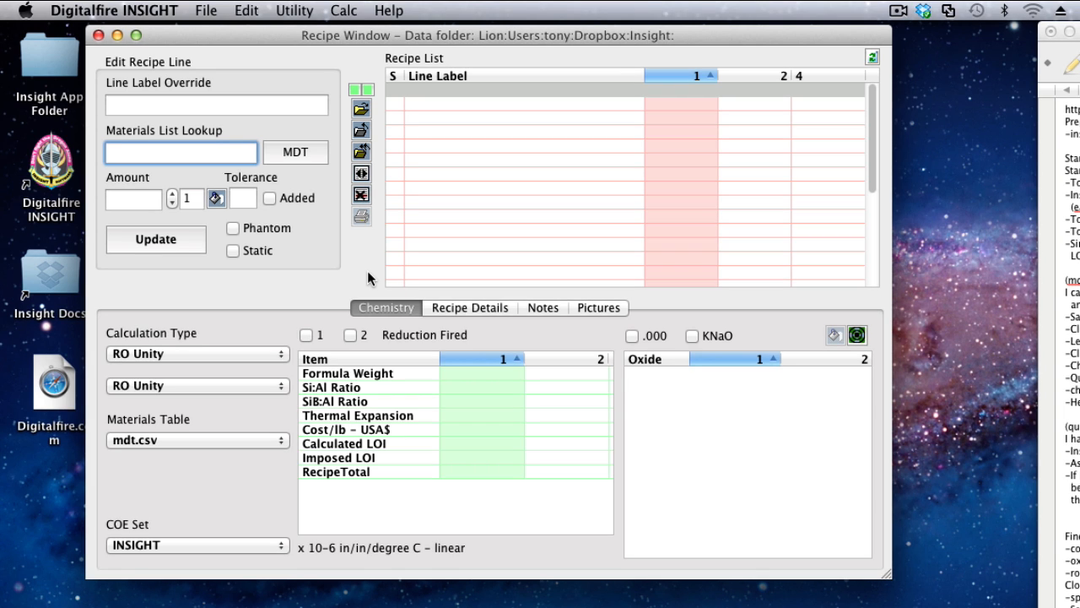
Locate mdt.csv in the Insight folder of the Dropbox documents and open it with TextEdit.
left_click(54, 282)
double_click(51, 276)
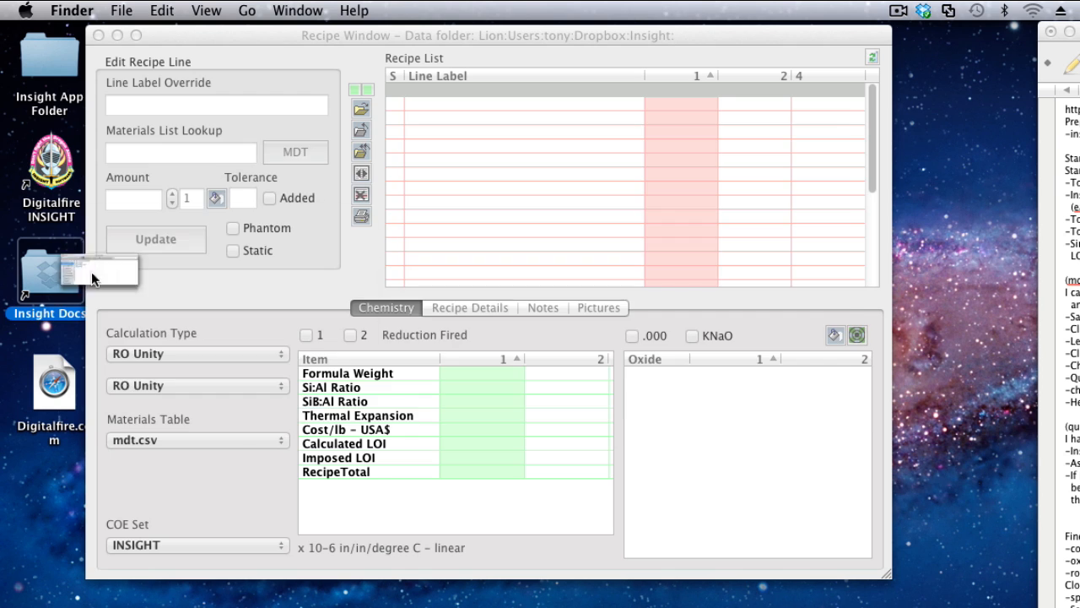
left_click(307, 201)
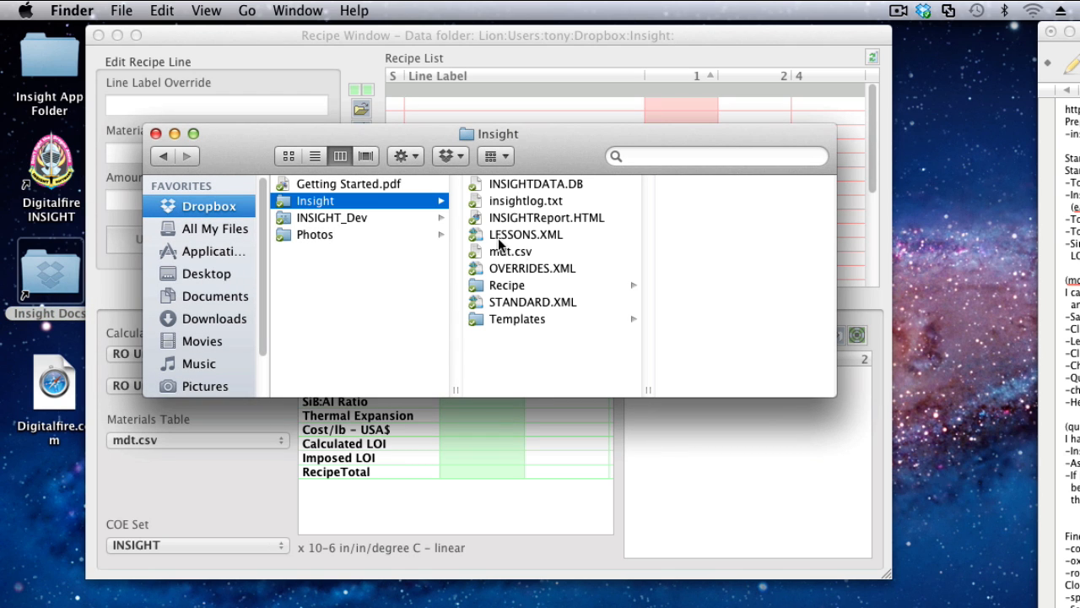
left_click(517, 252)
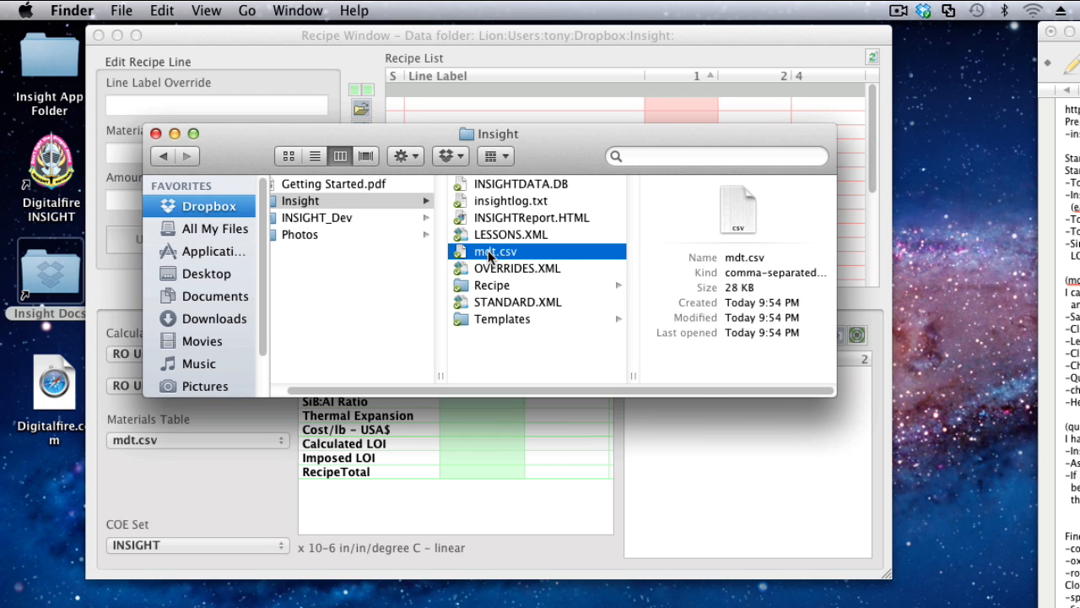
right_click(488, 251)
mouse_move(532, 308)
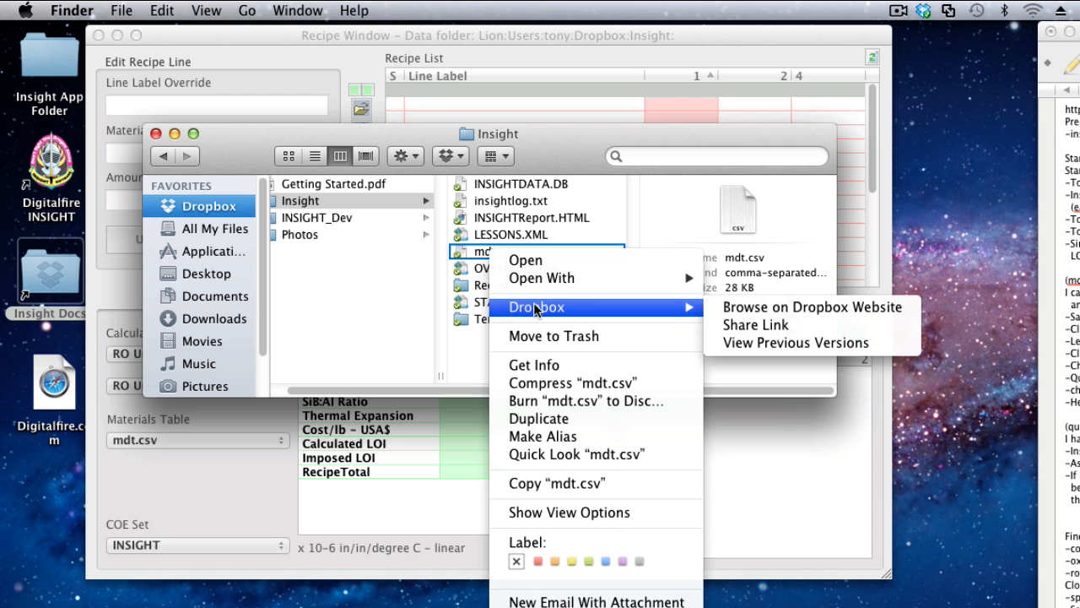
mouse_move(592, 279)
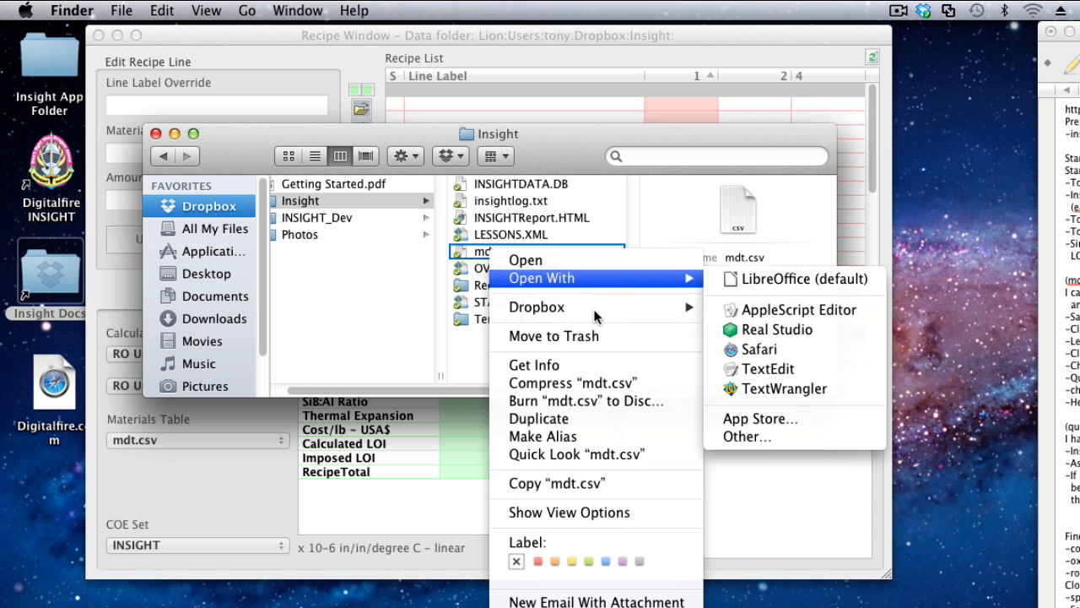
left_click(753, 371)
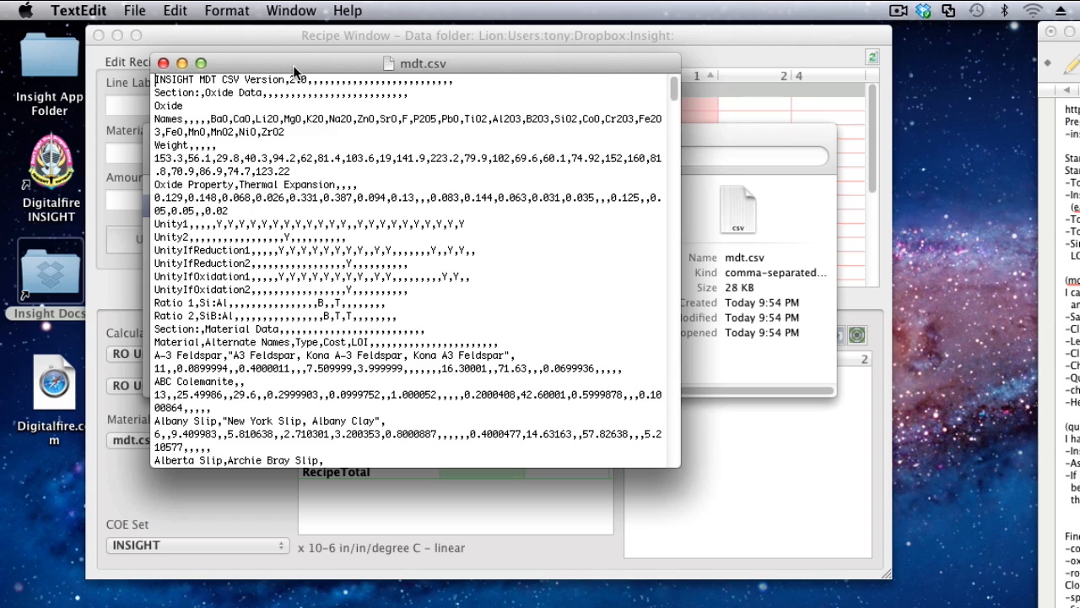
Widen the mdt.csv text window, highlight the material rows from A-3 Feldspar through Australian Spodumene, and close the file.
left_click_drag(293, 63, 157, 41)
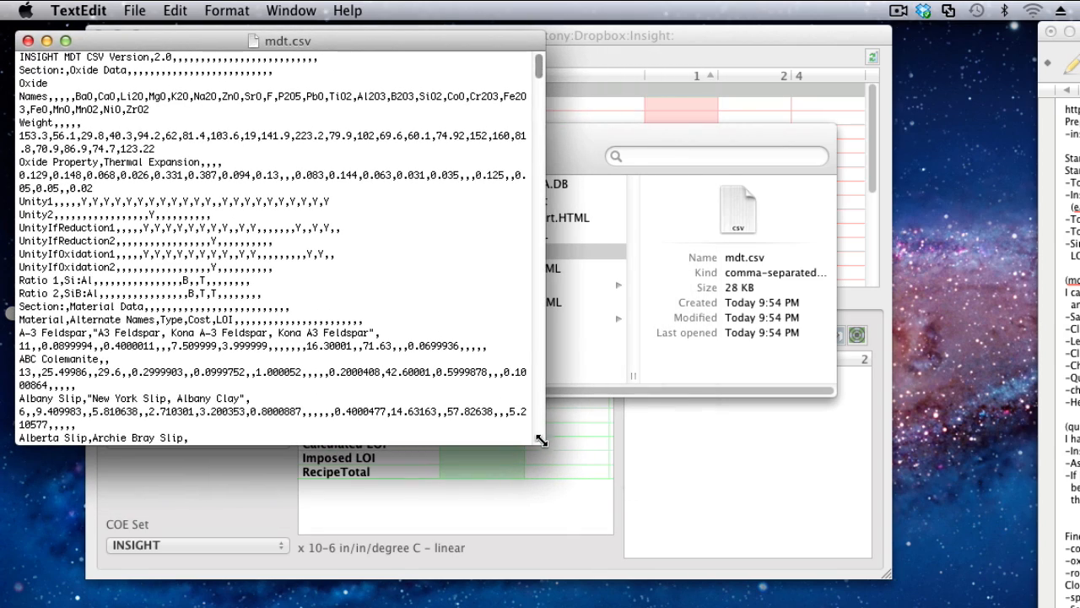
left_click_drag(542, 441, 905, 460)
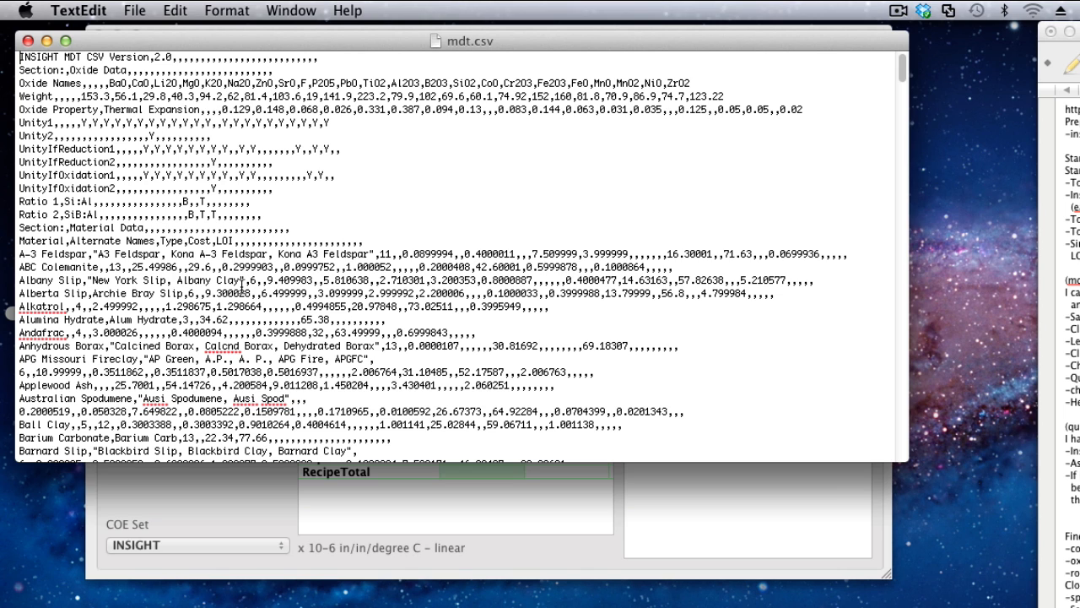
left_click_drag(21, 253, 20, 425)
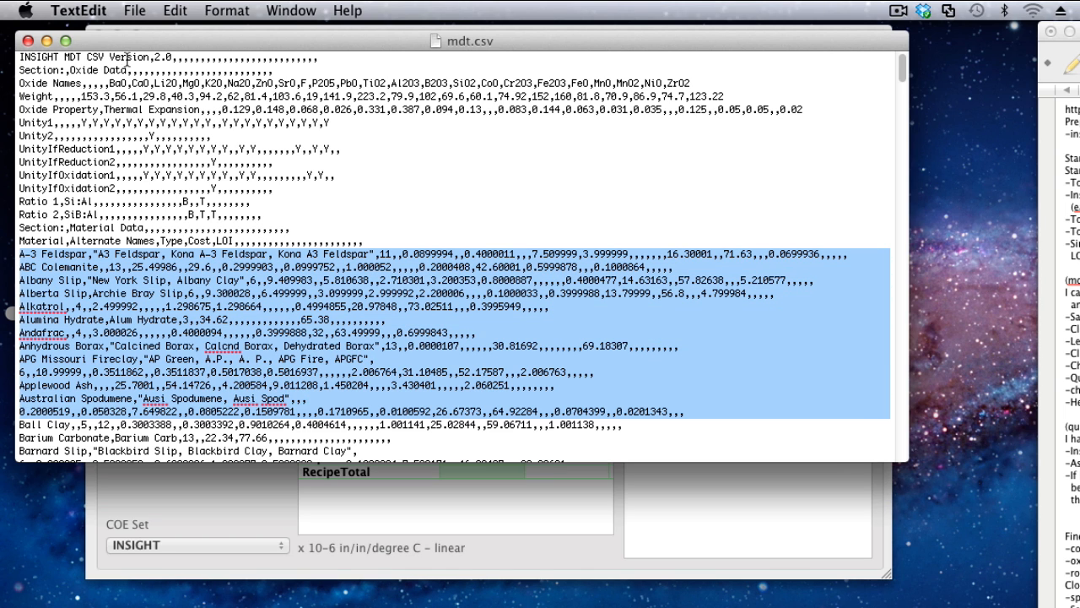
left_click(28, 41)
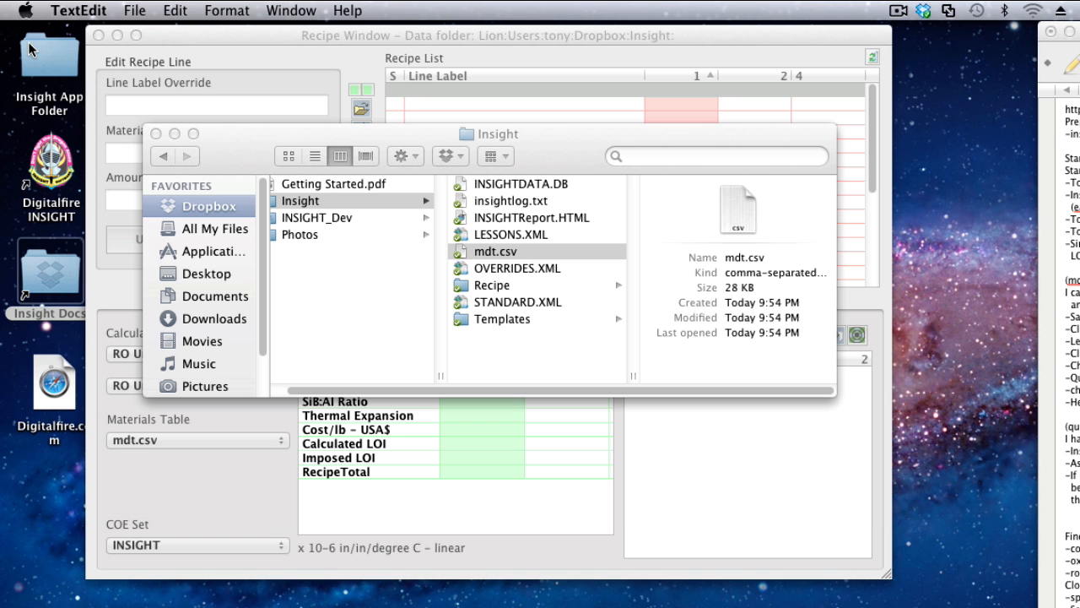
Open mdt.csv in LibreOffice Calc, importing it as Unicode (UTF-8) with comma as the only separator.
left_click(489, 251)
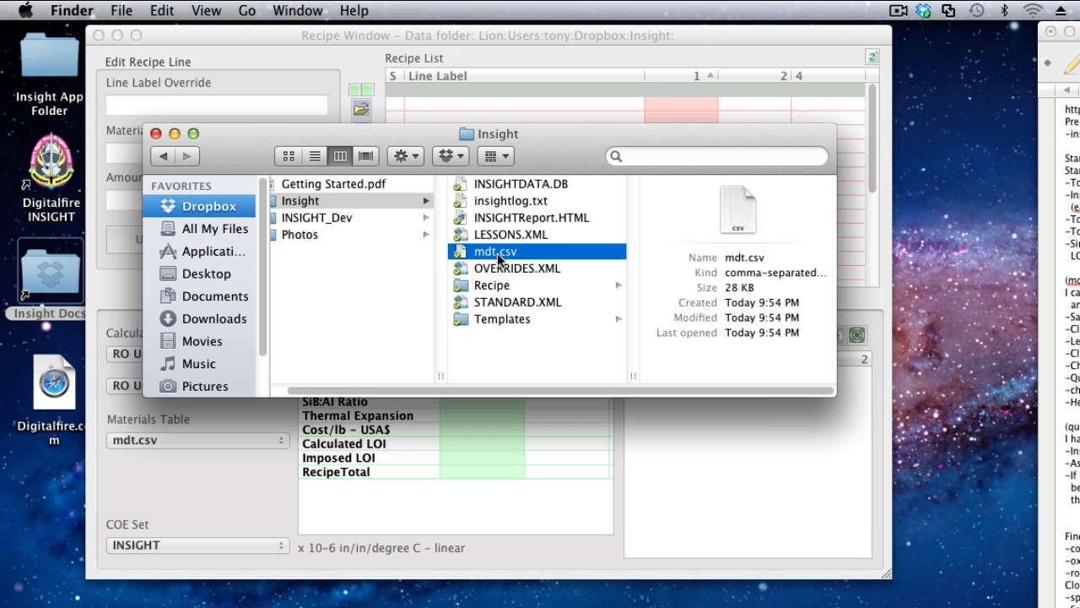
double_click(485, 249)
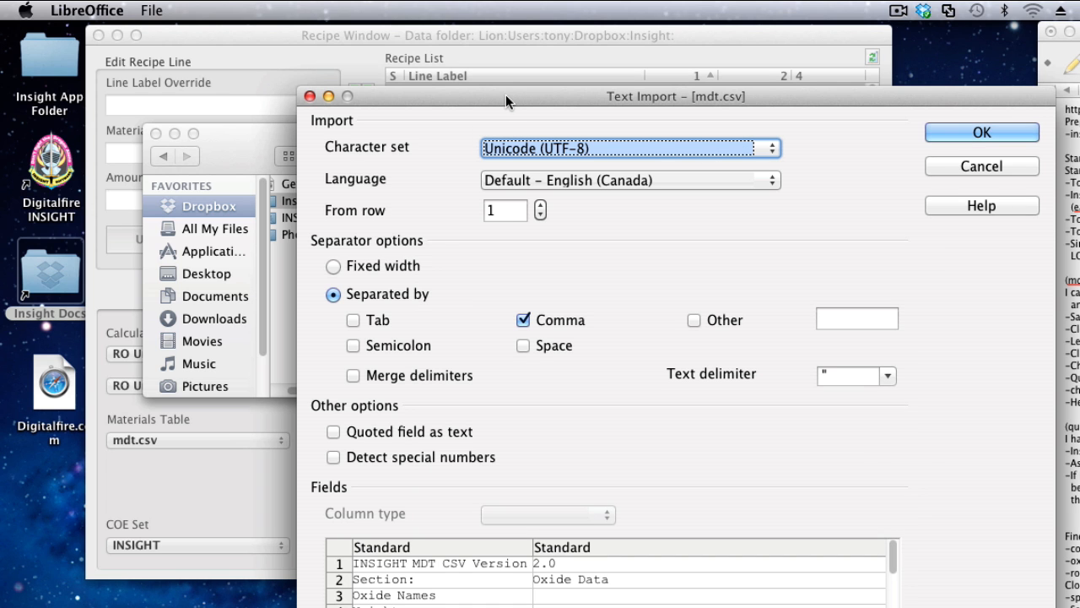
left_click_drag(505, 94, 346, 40)
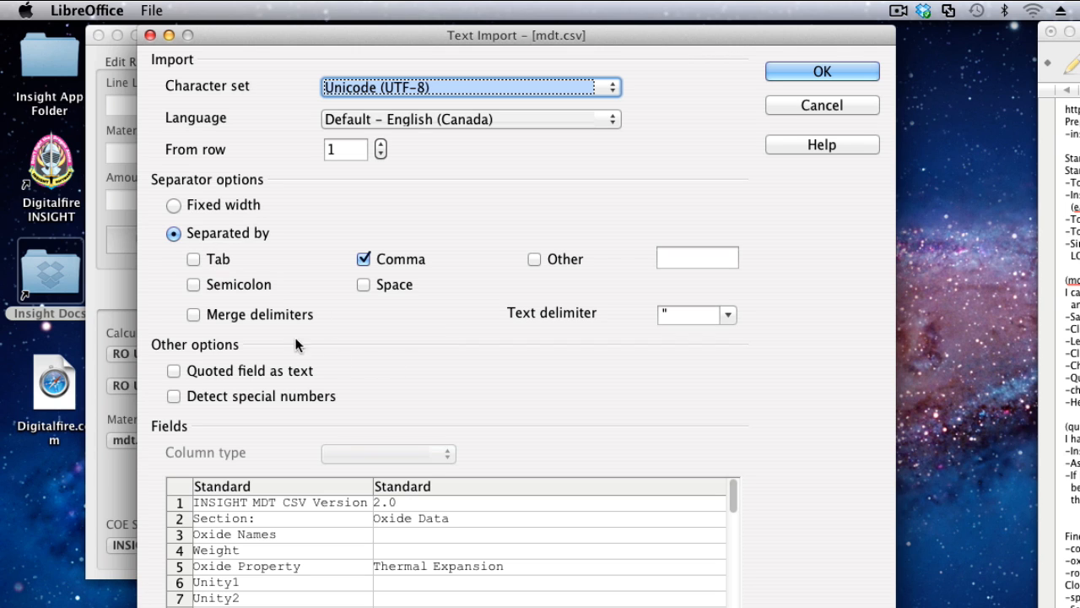
left_click(363, 258)
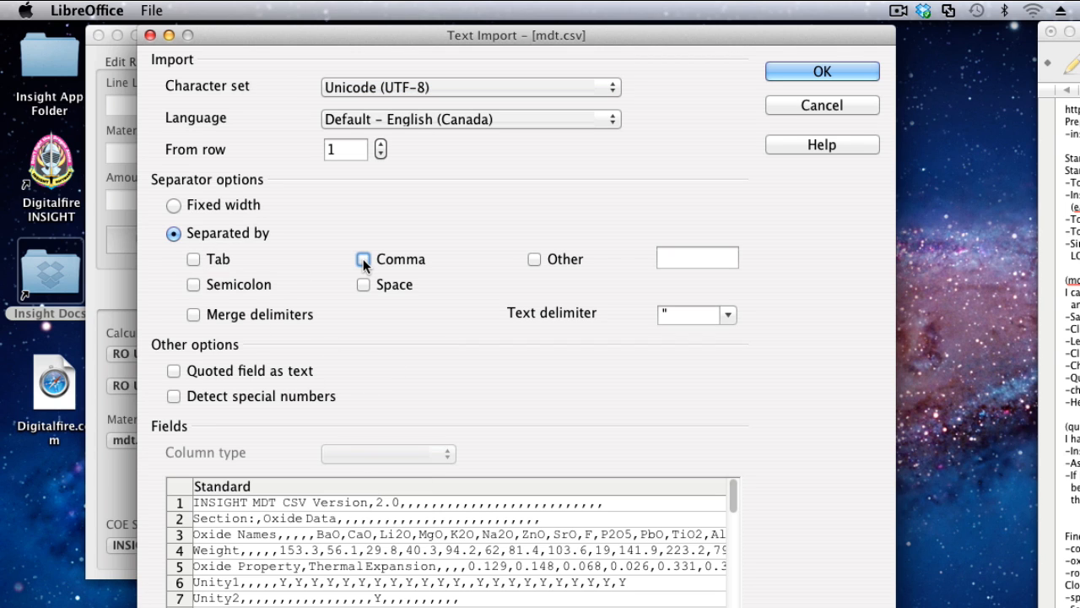
left_click(194, 260)
left_click(365, 260)
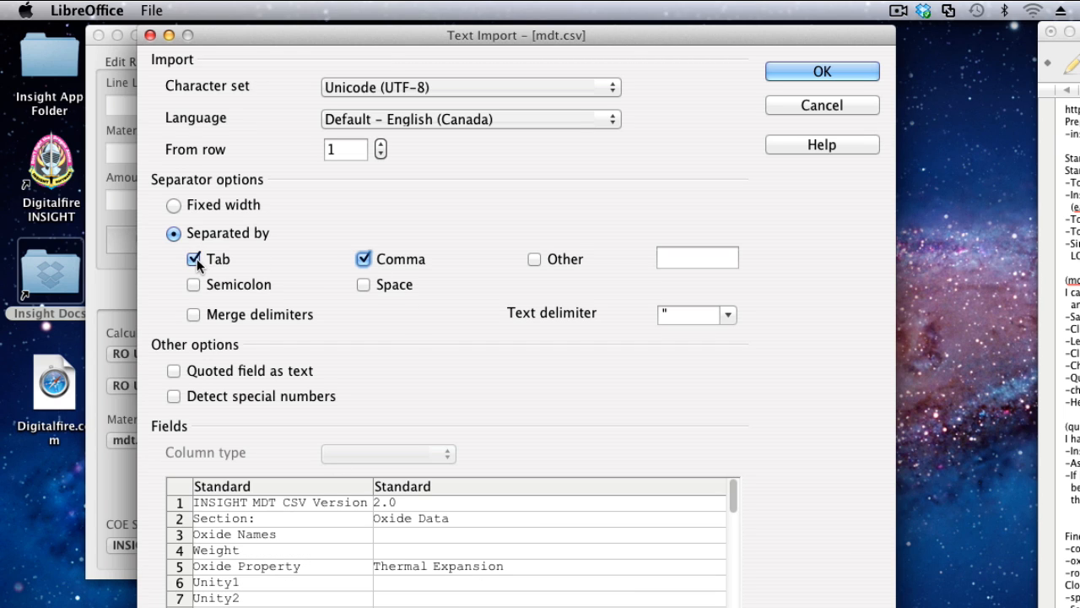
left_click(194, 260)
left_click(822, 73)
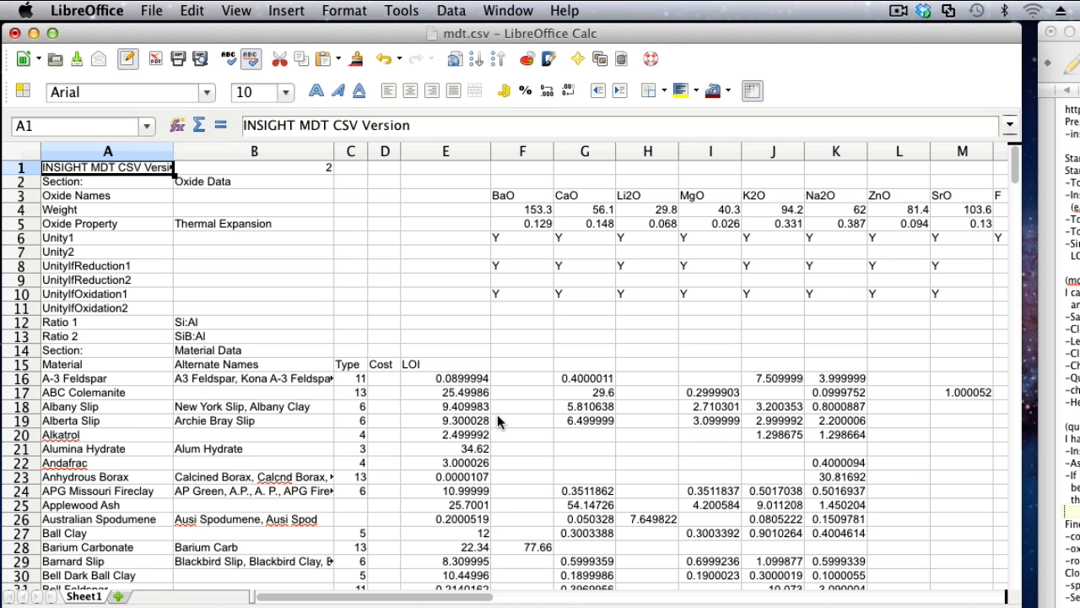
Examine the Unity1 flags for the CaO and K2O oxide columns in the spreadsheet.
left_click(477, 311)
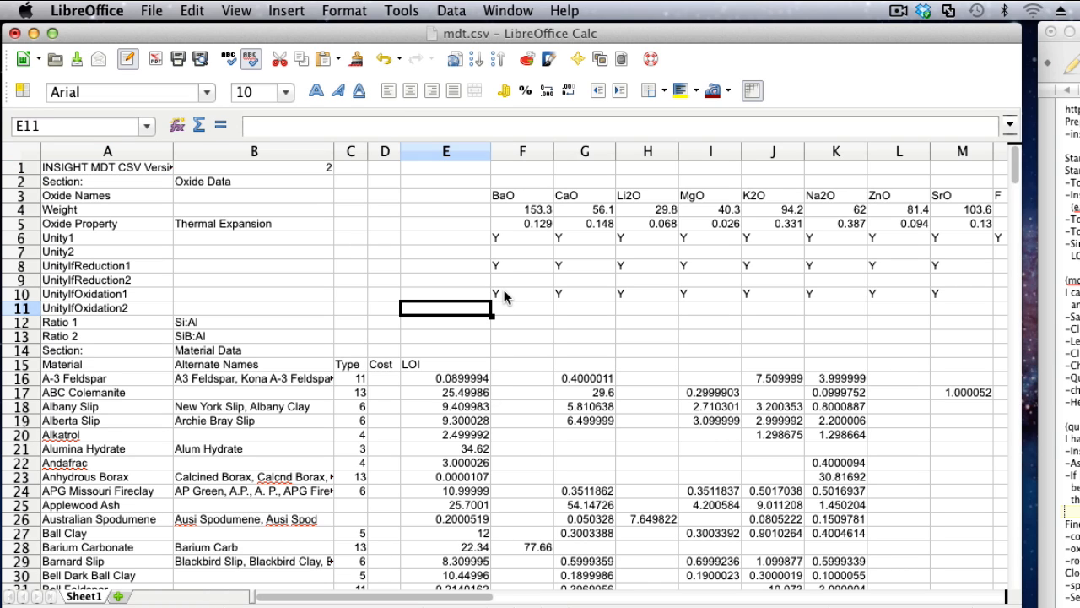
left_click(589, 237)
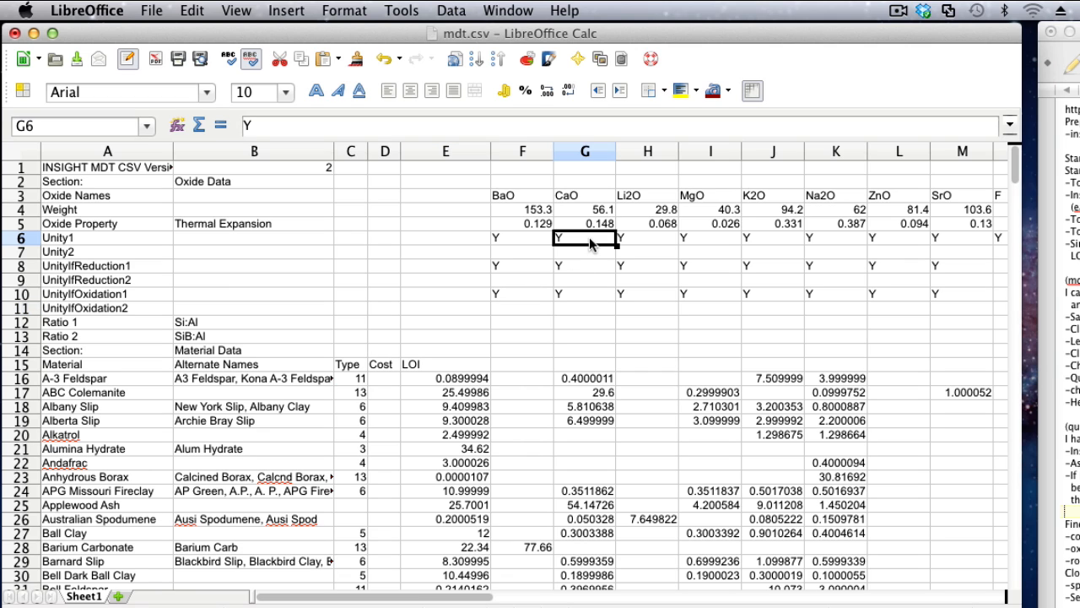
left_click(746, 240)
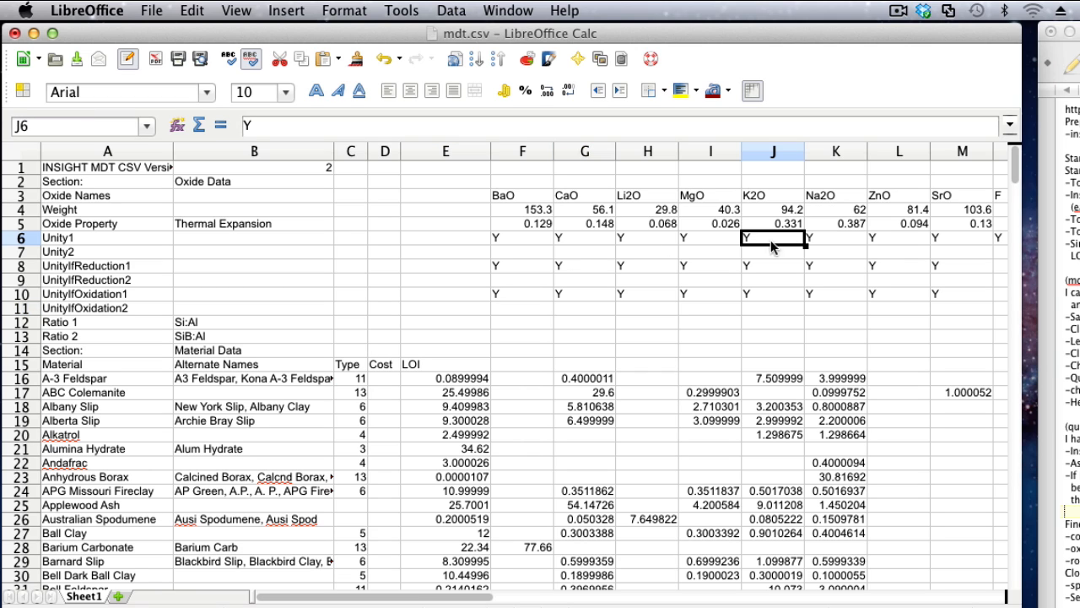
Examine the Ratio 1 row across the oxide columns, including the entries under Al2O3, B2O3 and SiO2.
left_click(431, 327)
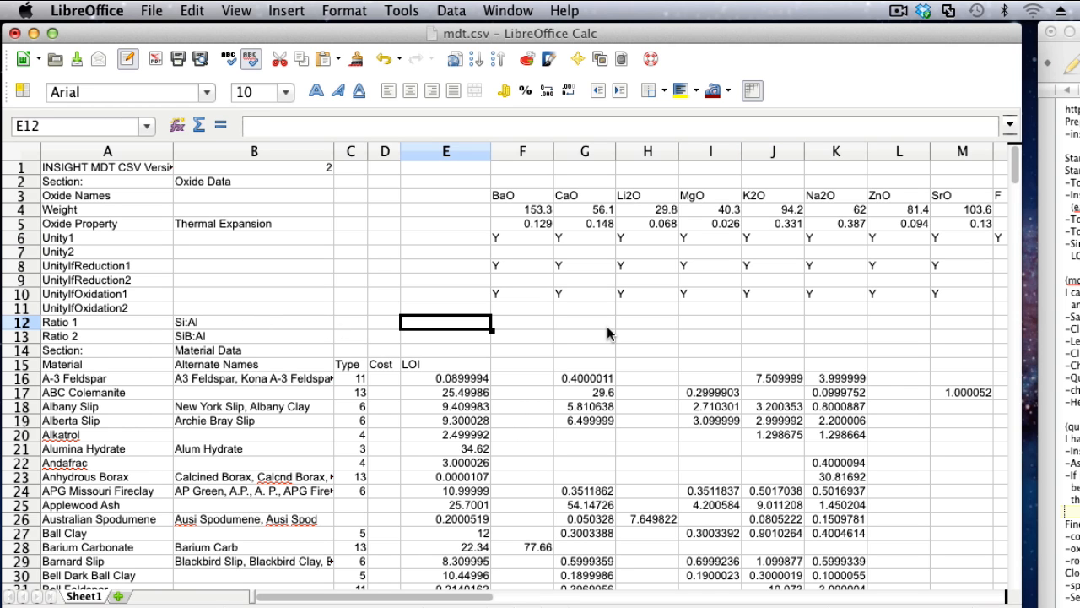
key("Right")
key("Right")
key("Right")
key("Right")
key("Right")
key("Right")
key("Right")
key("Right")
key("Right")
key("Right")
key("Right")
key("Right")
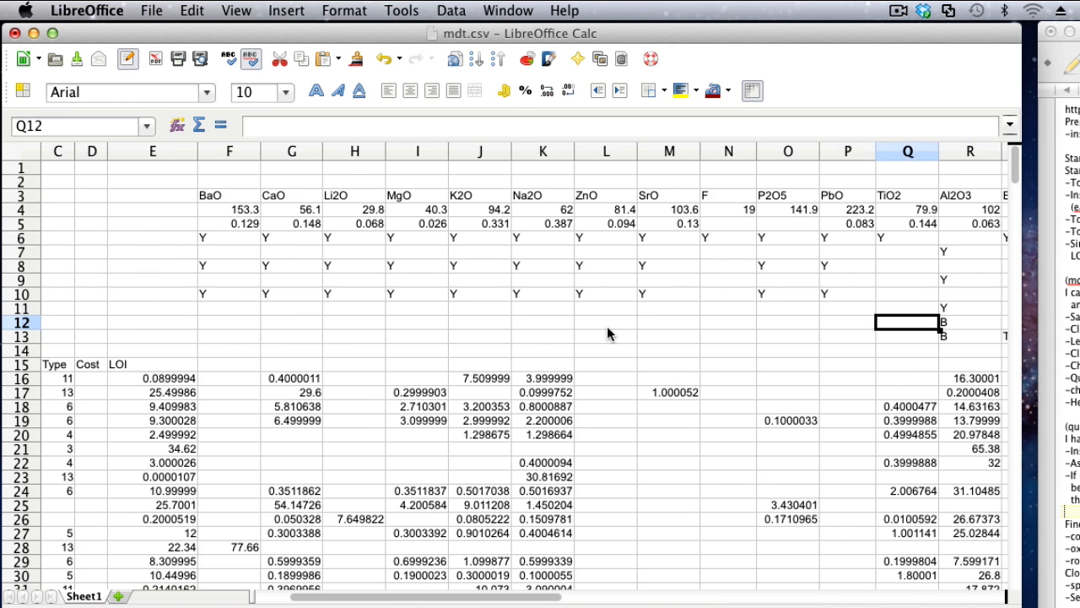
key("Right")
key("Right")
key("Right")
key("Right")
key("Right")
key("Right")
key("Left")
key("Left")
key("Left")
key("Left")
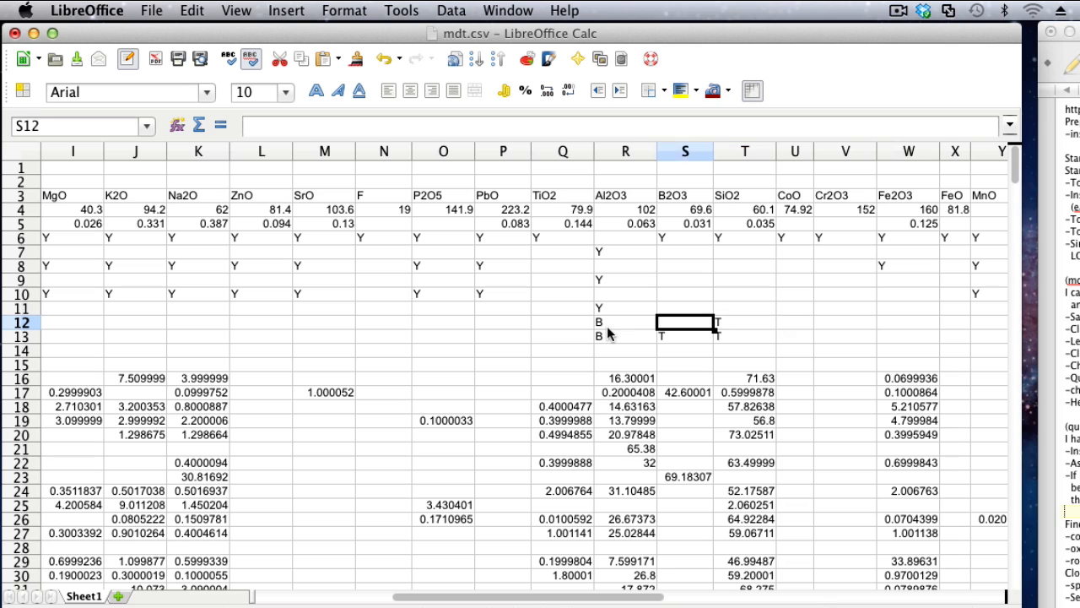
key("Left")
key("Left")
key("Right")
key("Right")
key("Right")
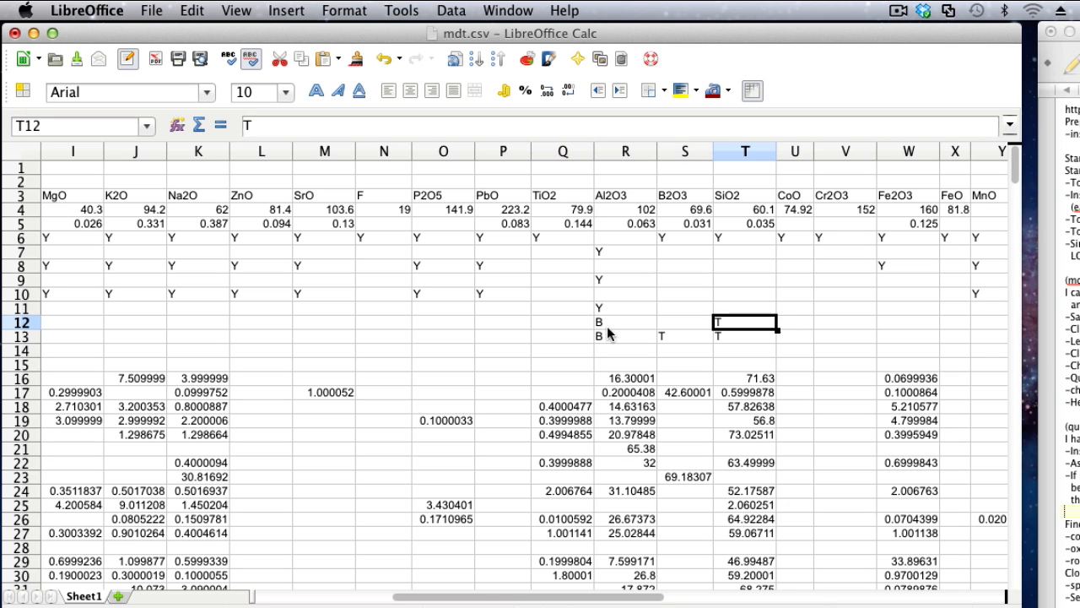
Check the Unity1 and Unity2 rows in the SiO2 column.
key("Up")
key("Up")
key("Up")
key("Up")
key("Up")
key("Up")
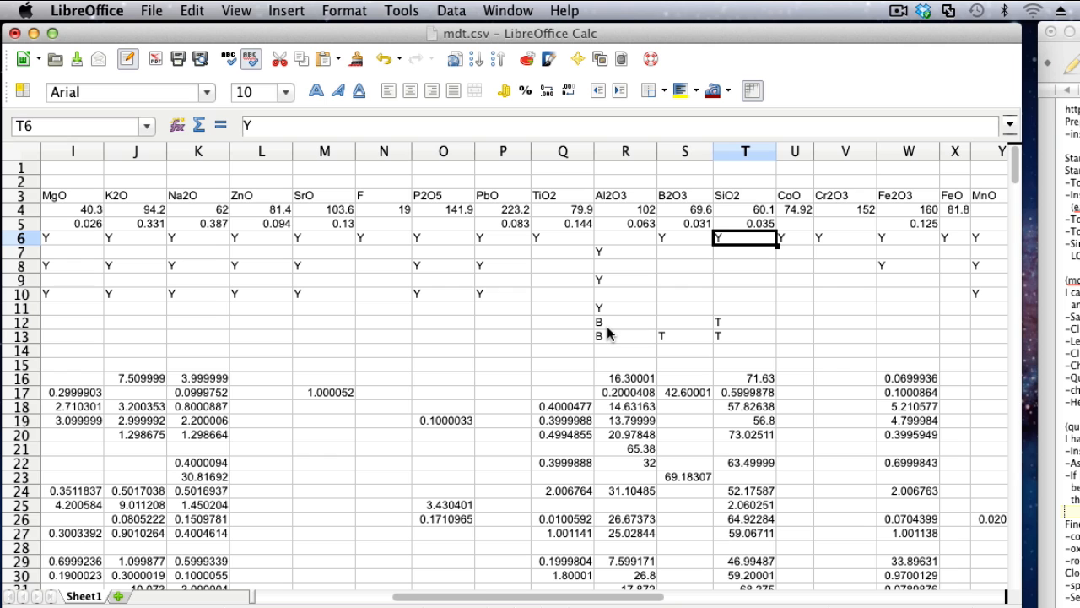
key("Down")
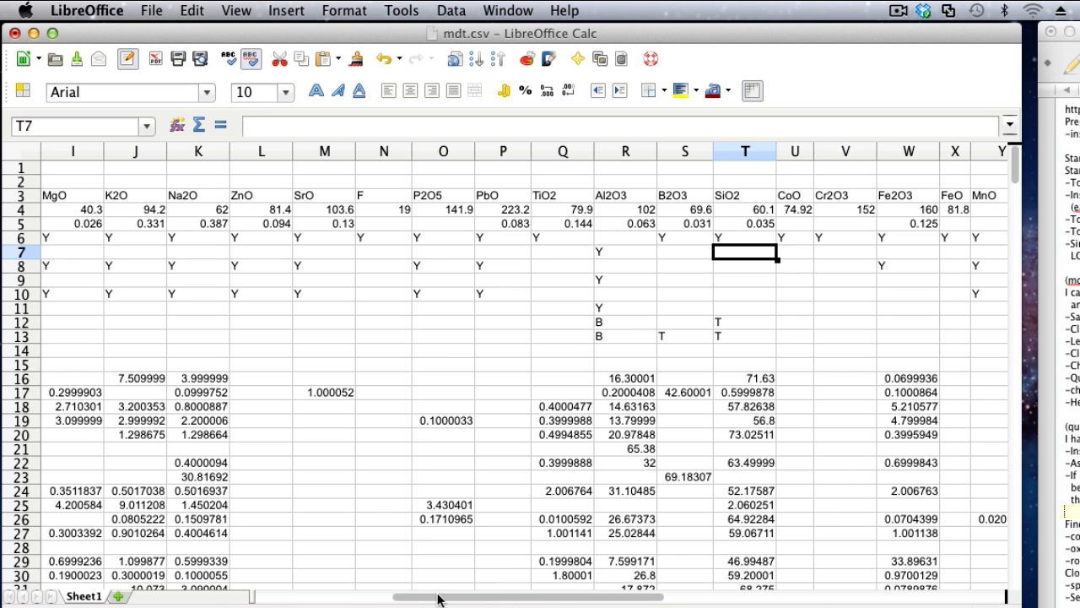
Examine the material data layout, checking ABC Colemanite's MgO, A-3 Feldspar's LOI and name, and the BaO column.
left_click_drag(440, 598, 281, 599)
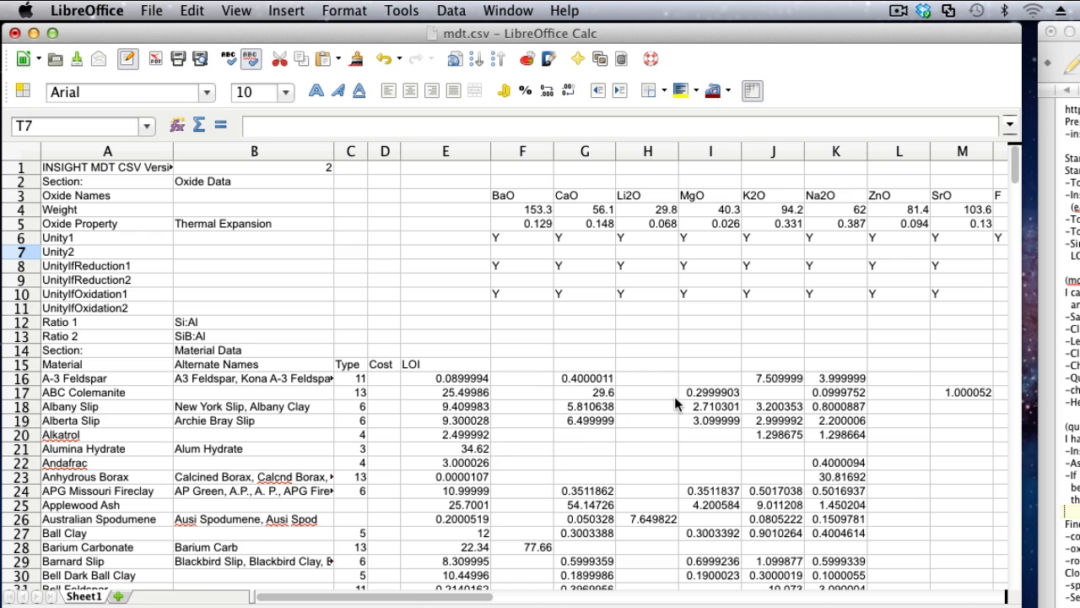
left_click(713, 391)
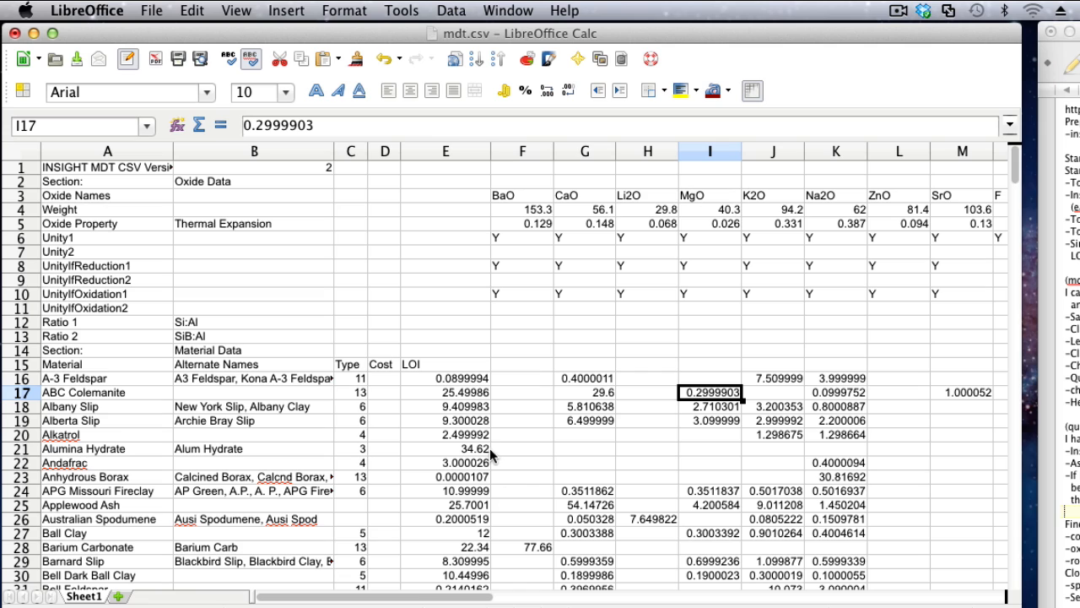
left_click(455, 380)
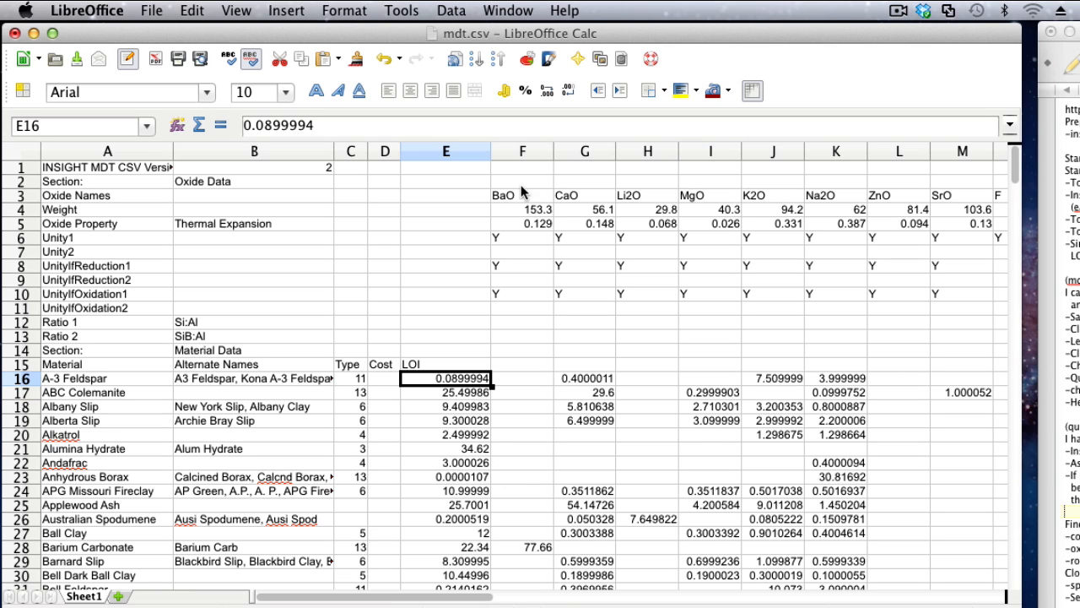
left_click(526, 151)
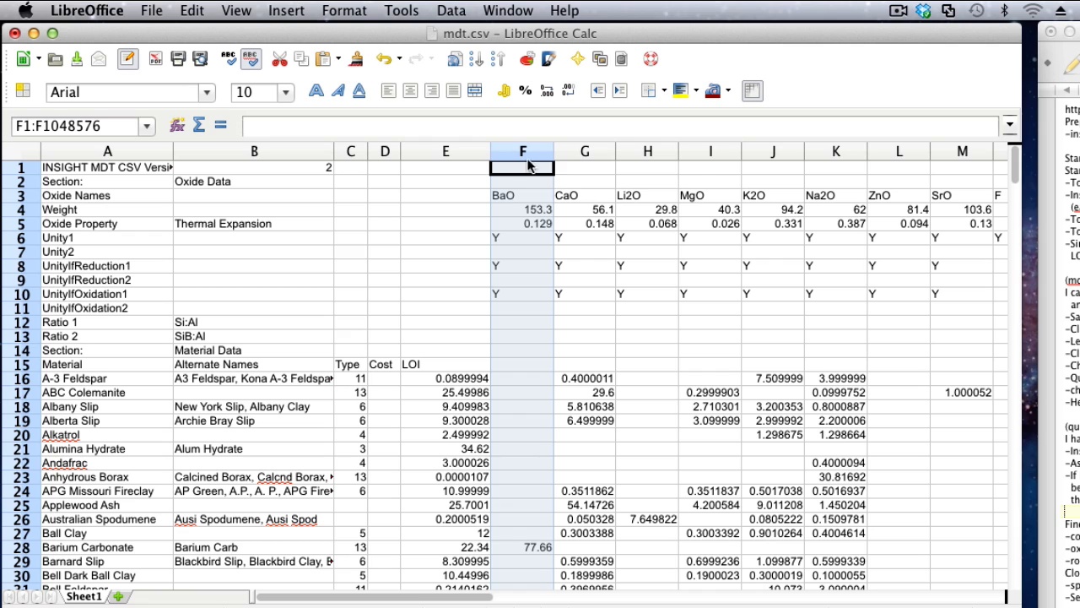
left_click(55, 381)
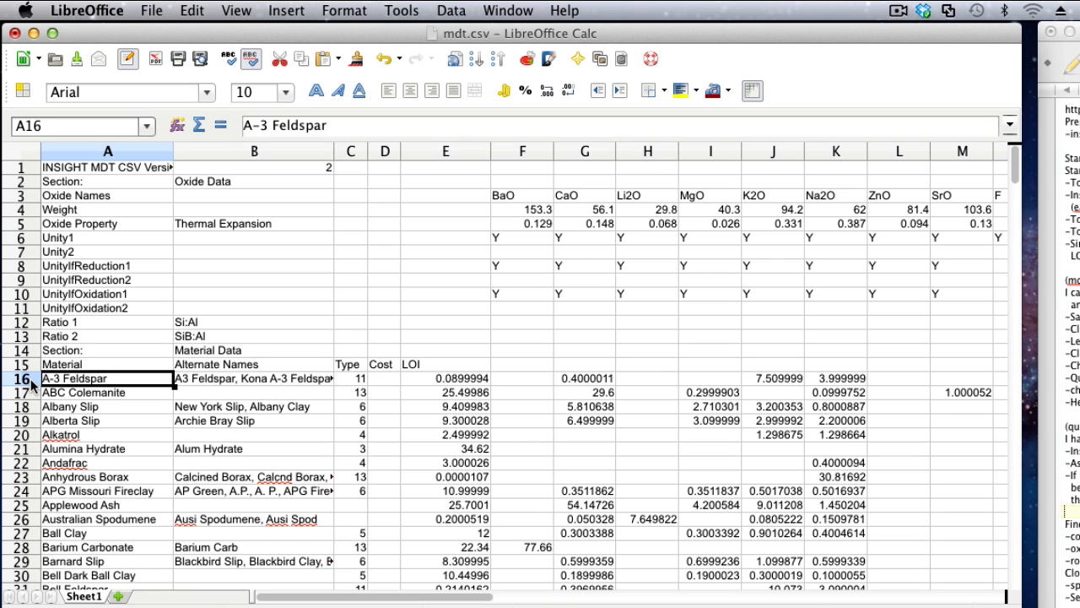
Duplicate the Albany Slip row by copying it into a new row inserted directly beneath it.
left_click(21, 427)
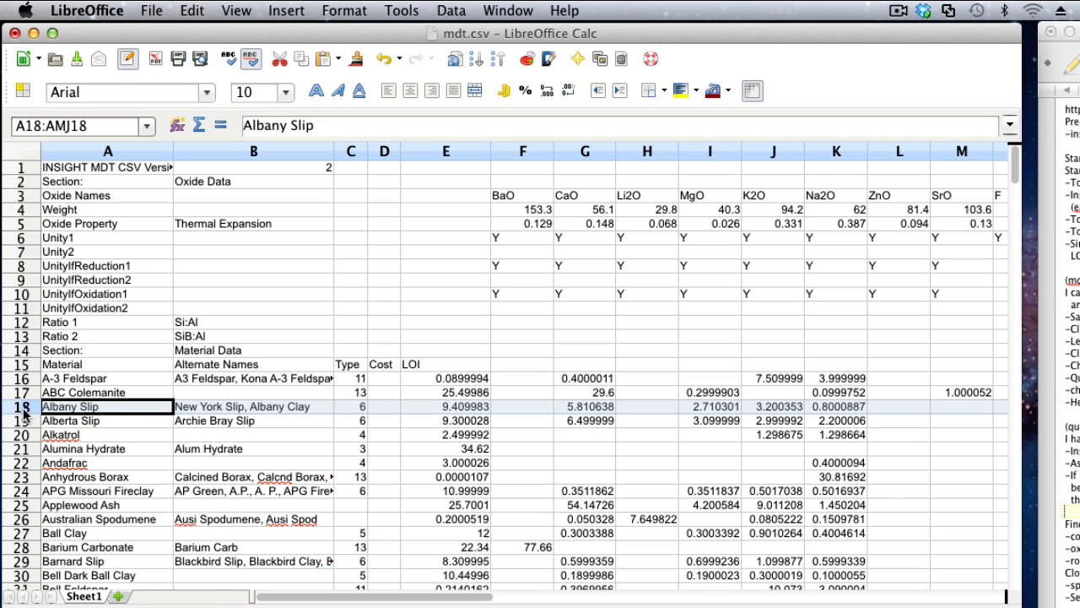
right_click(21, 412)
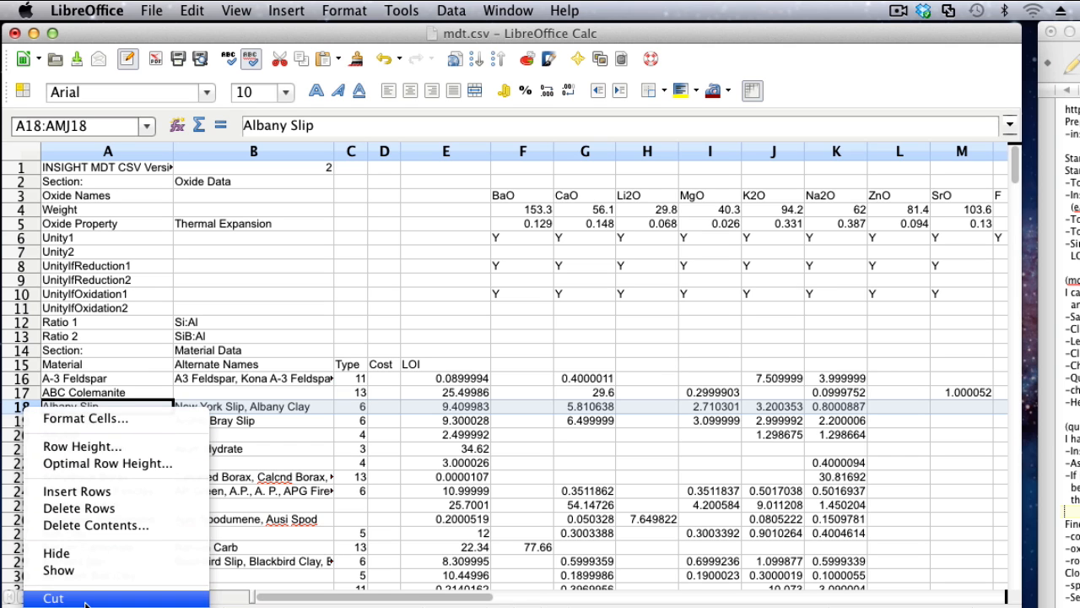
left_click(85, 600)
right_click(21, 421)
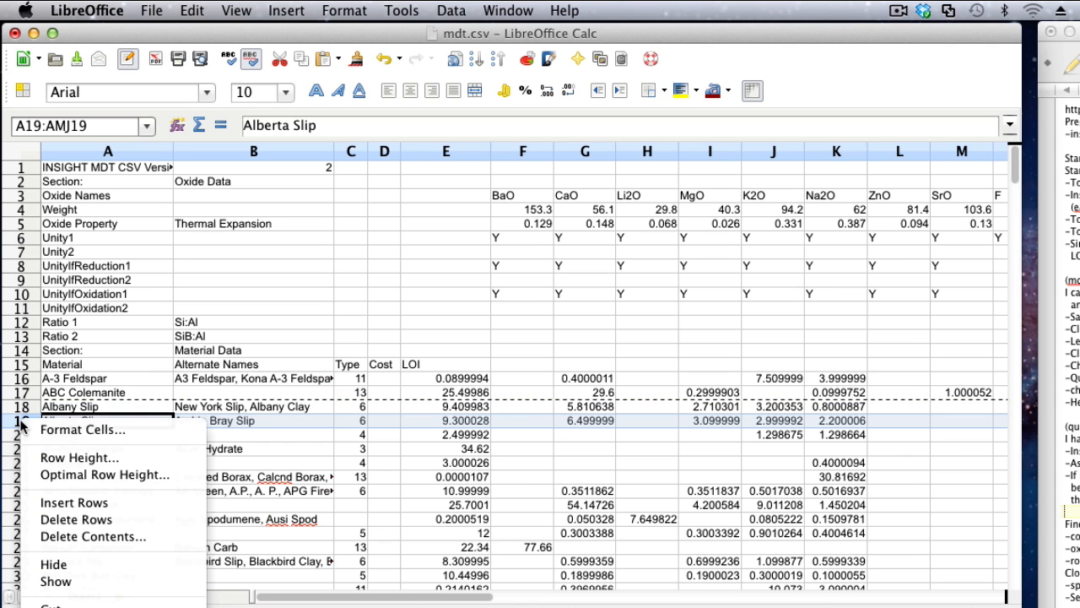
left_click(74, 502)
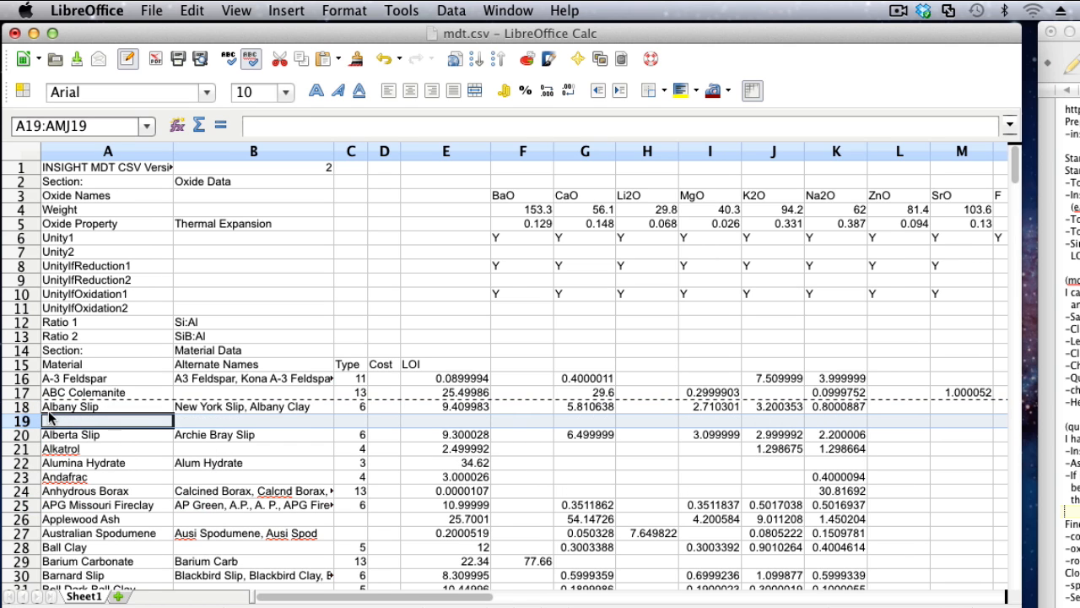
right_click(28, 420)
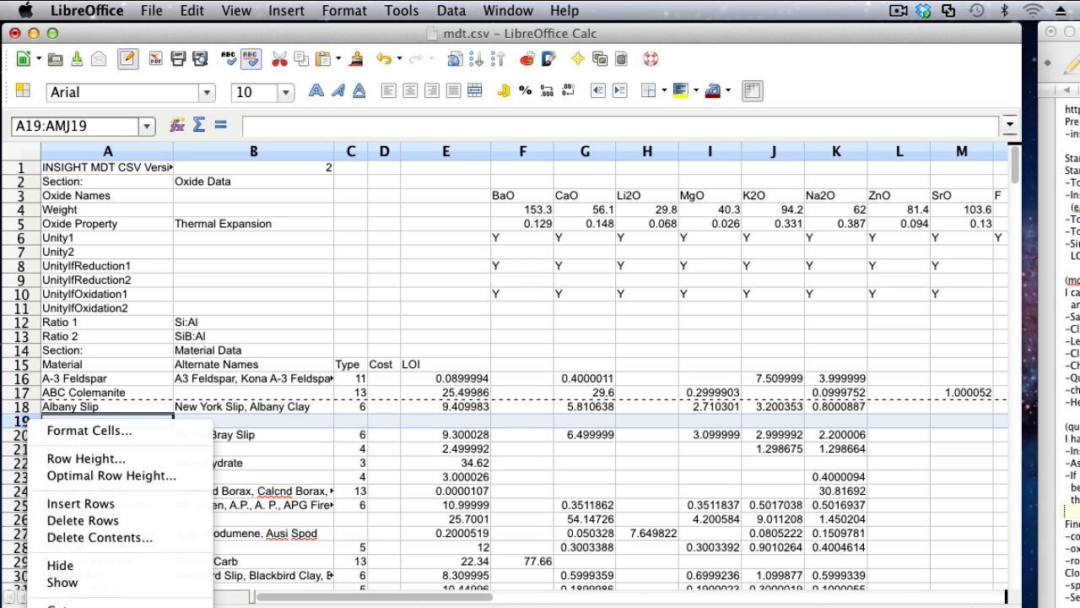
left_click(72, 607)
left_click(101, 421)
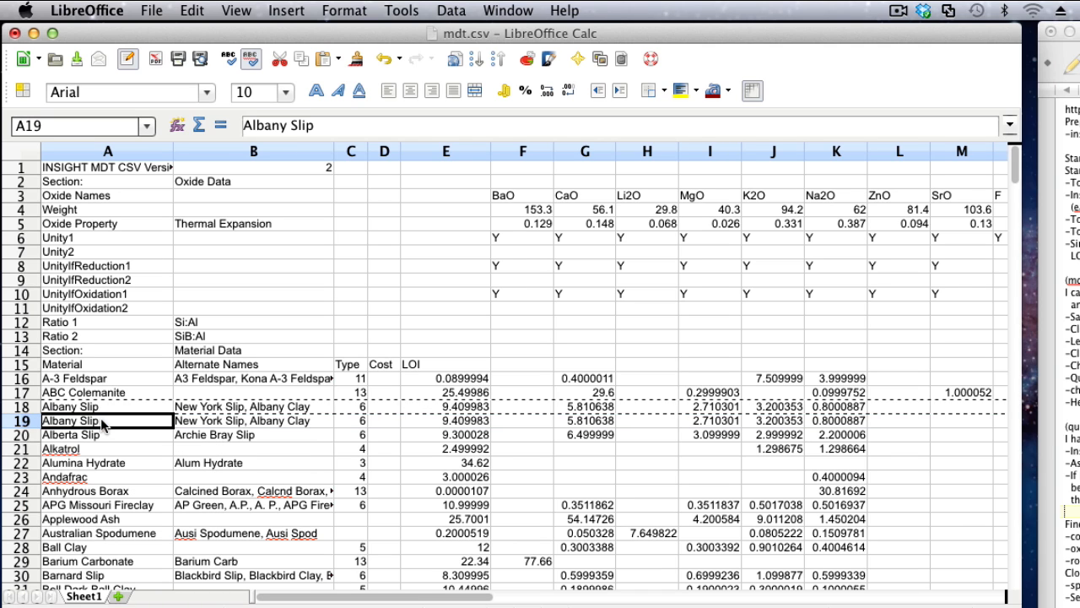
Rename the duplicated material in cell A19 to "Albany Slip 2".
double_click(115, 420)
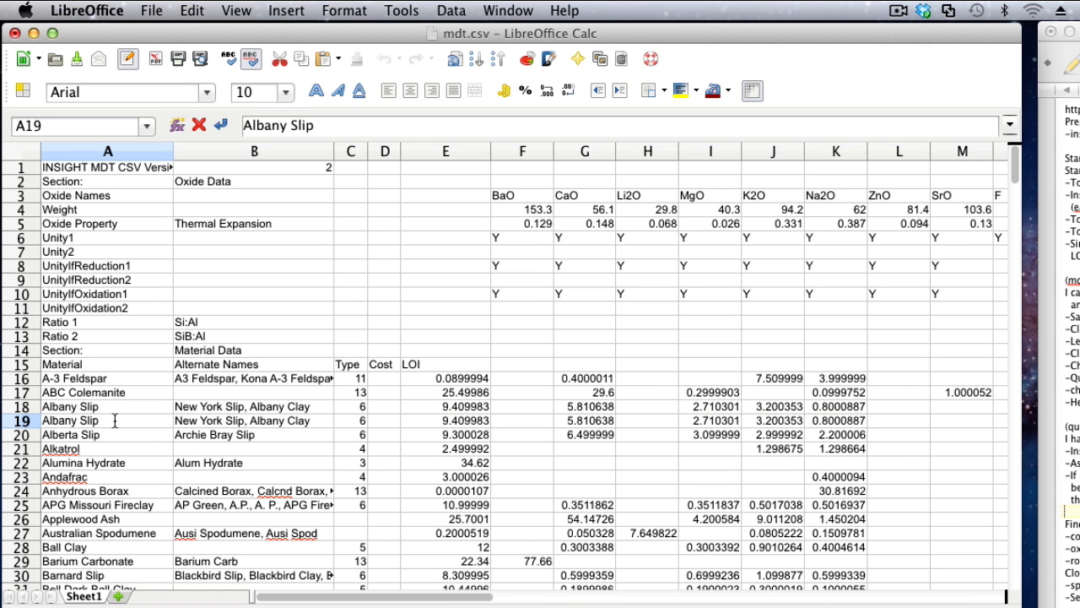
type("2")
key("Return")
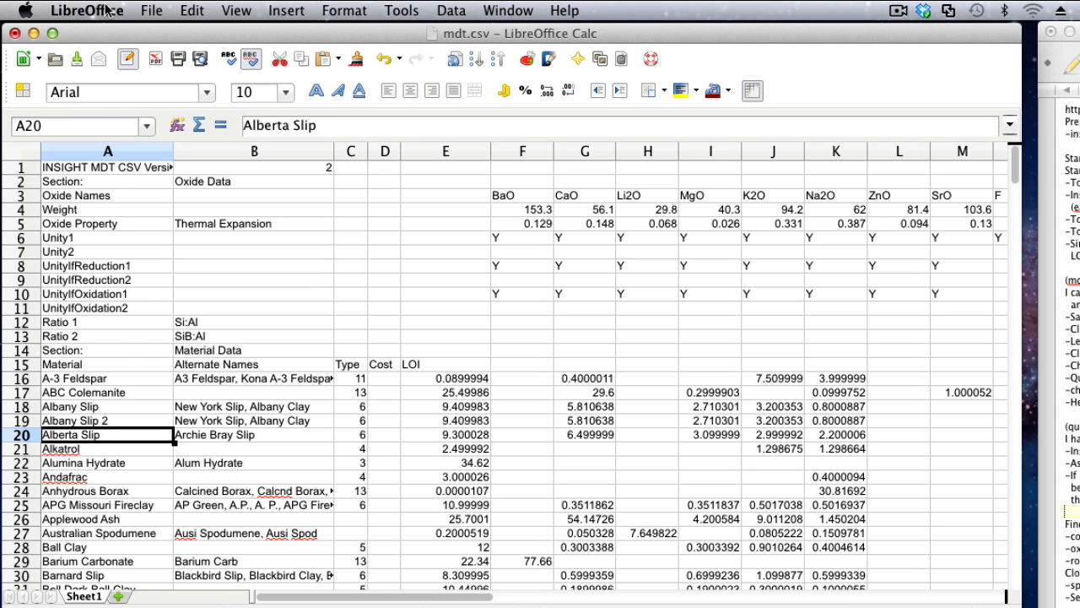
Save mdt.csv in Text CSV format and close the spreadsheet.
left_click(152, 10)
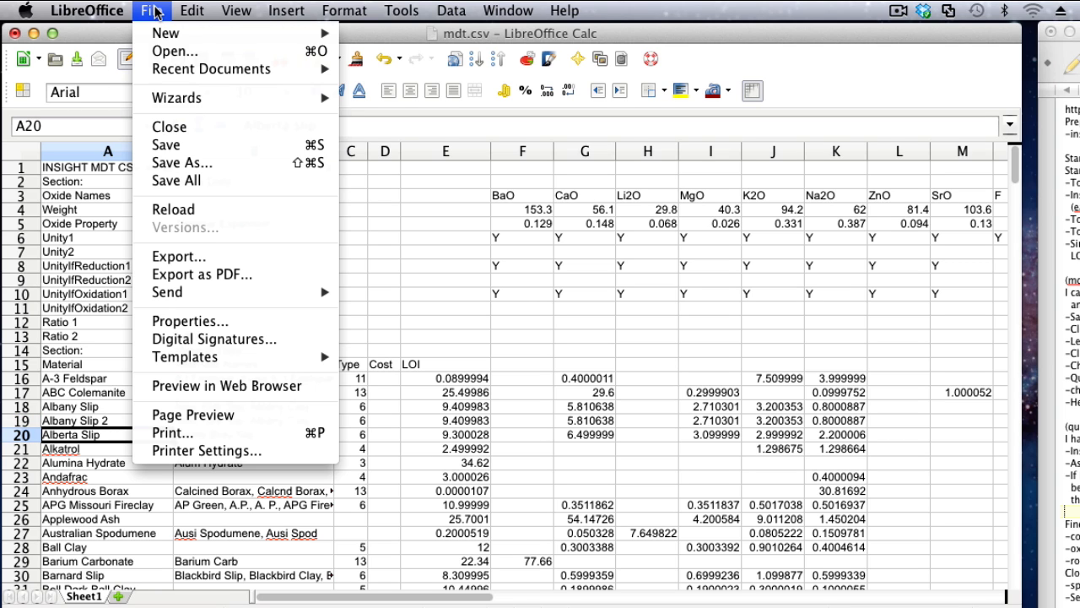
left_click(157, 146)
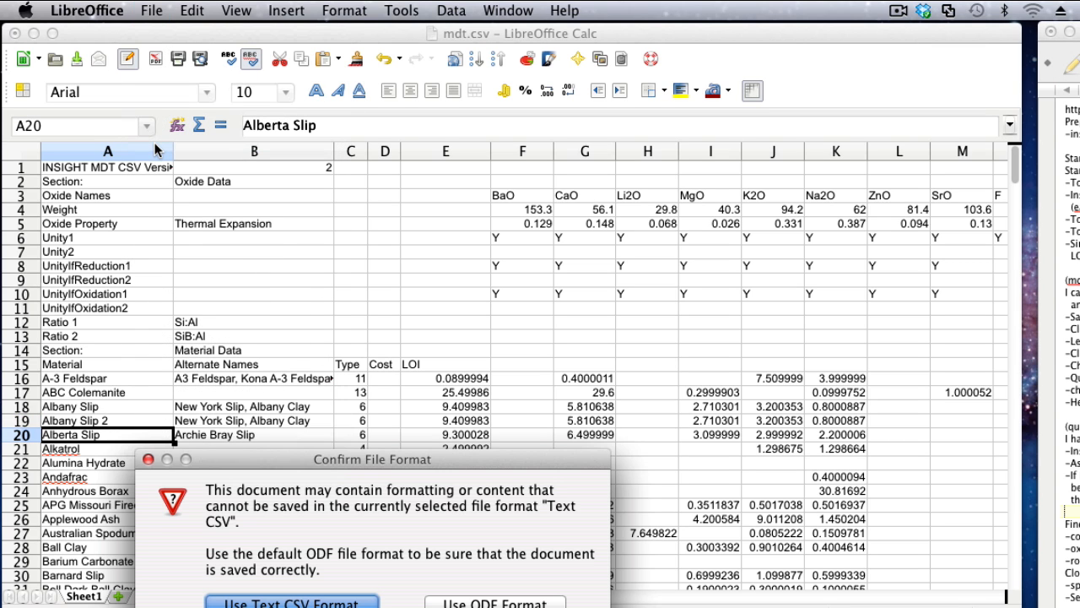
left_click(315, 605)
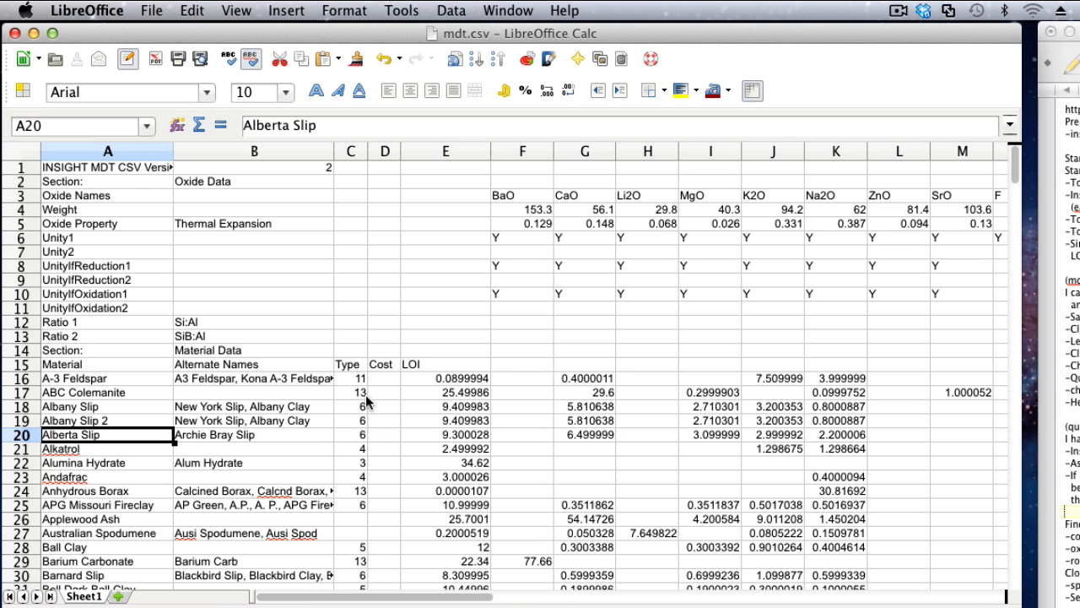
left_click(16, 34)
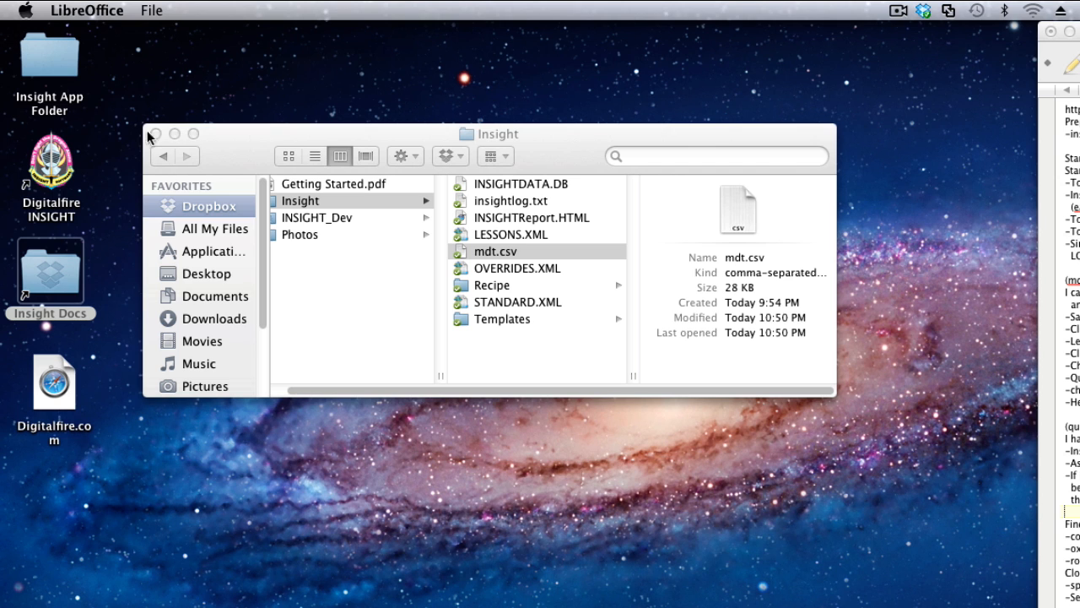
Open mdt.csv in TextEdit, widen the window to inspect the saved comma-separated rows, and close it.
right_click(490, 251)
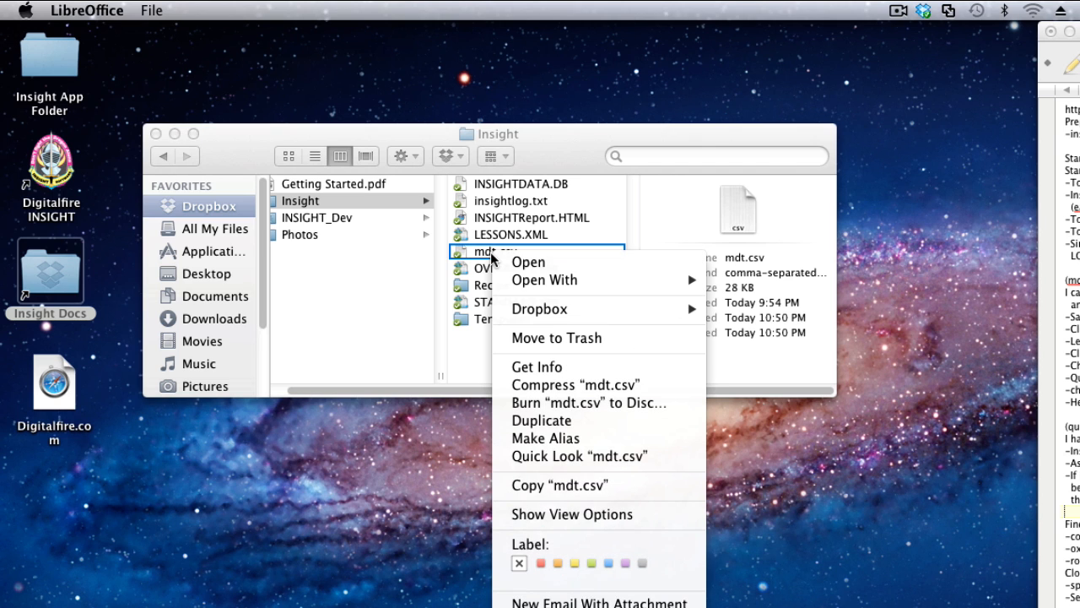
mouse_move(545, 289)
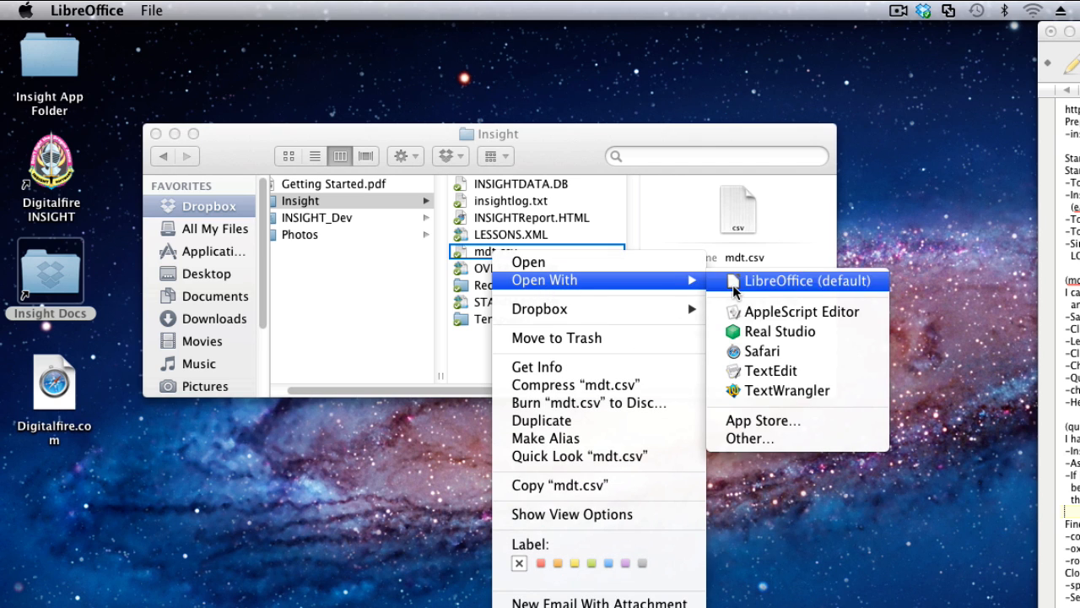
left_click(771, 371)
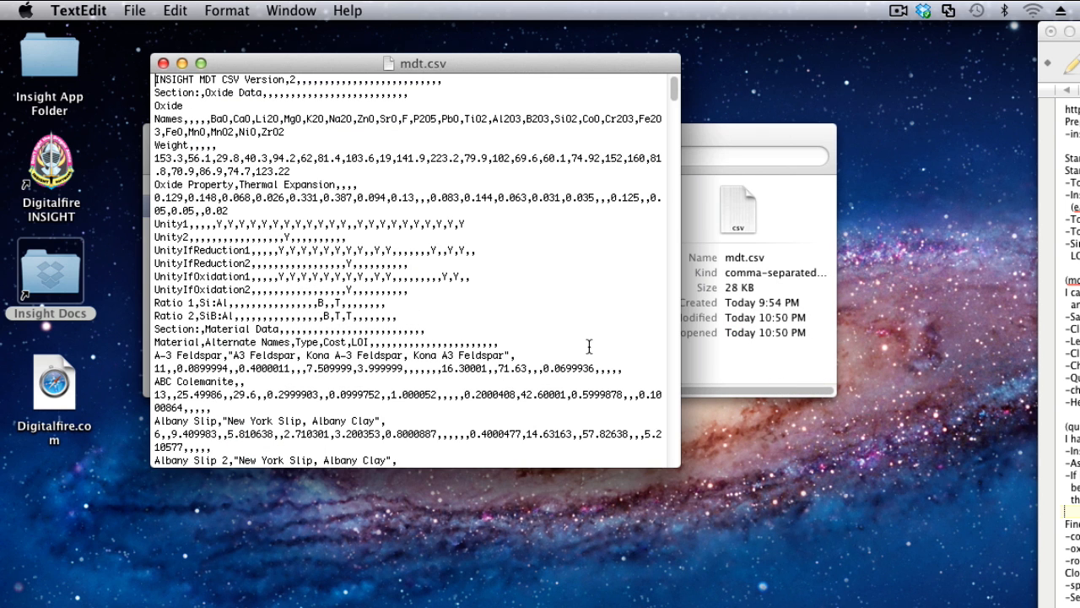
left_click_drag(679, 466, 919, 465)
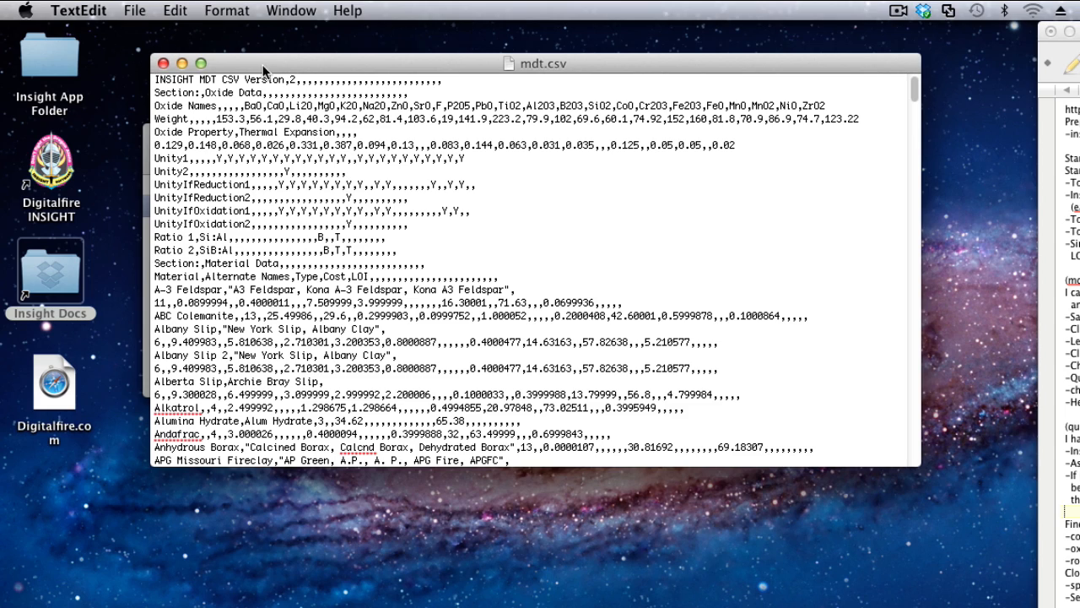
left_click_drag(294, 63, 247, 64)
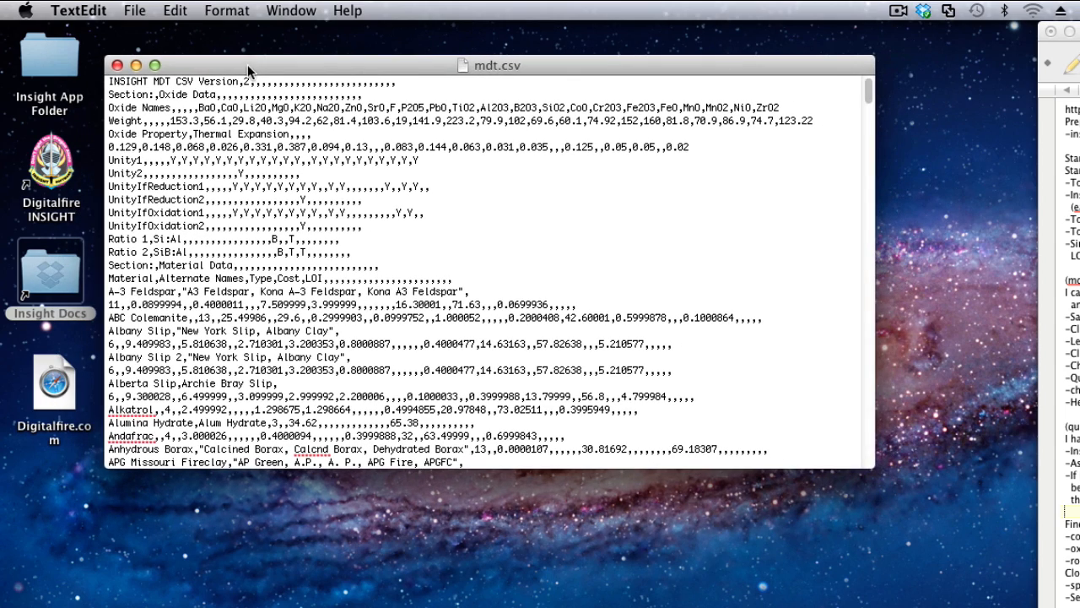
left_click(117, 65)
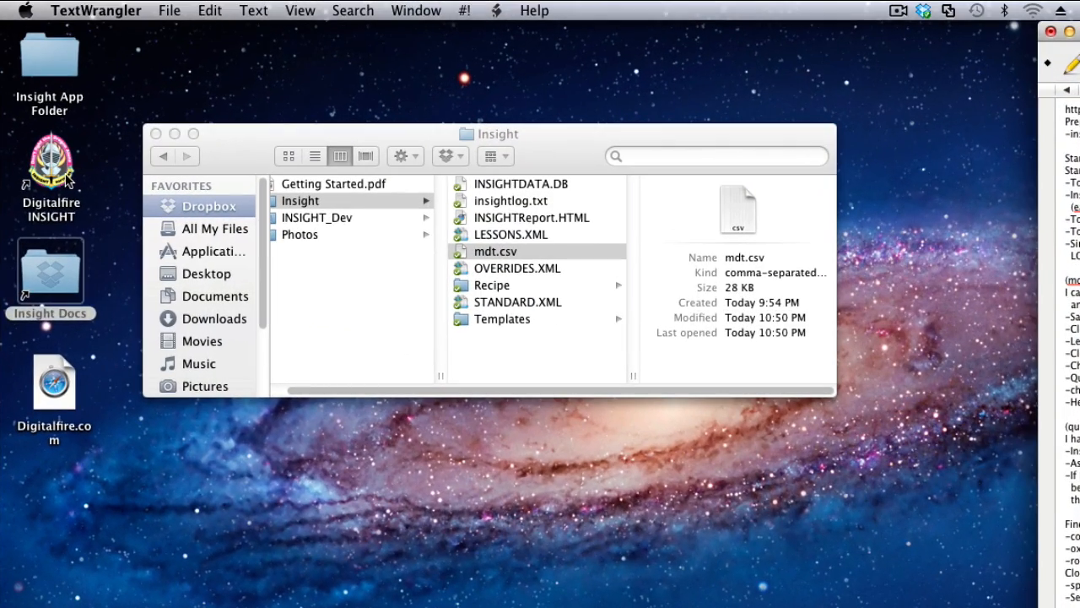
Launch Digitalfire INSIGHT and display Albany Slip 2 in the materials definitions for mdt.csv.
double_click(67, 178)
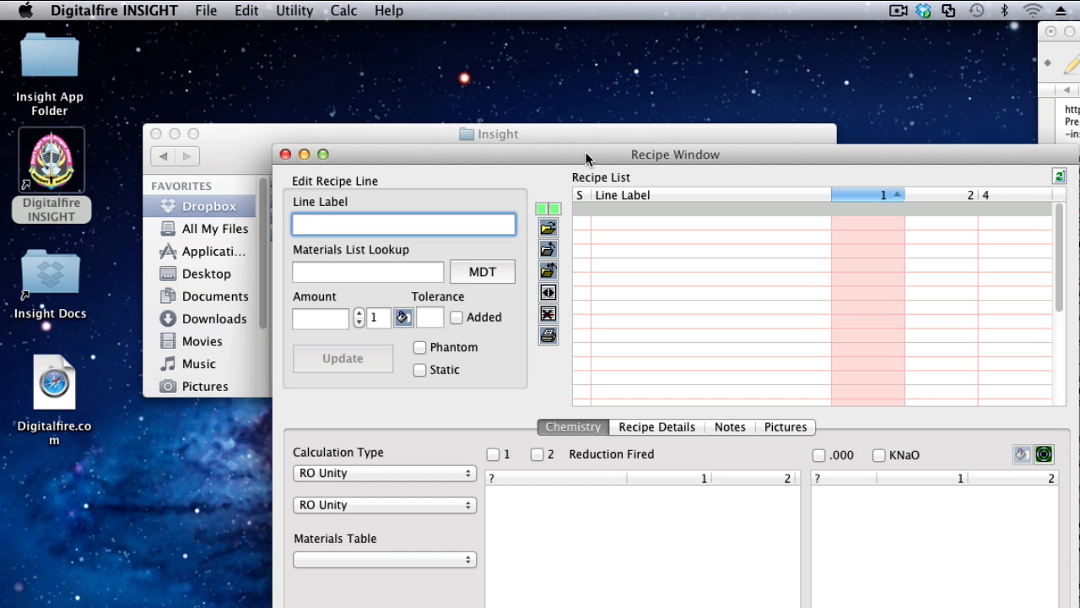
left_click_drag(585, 157, 402, 38)
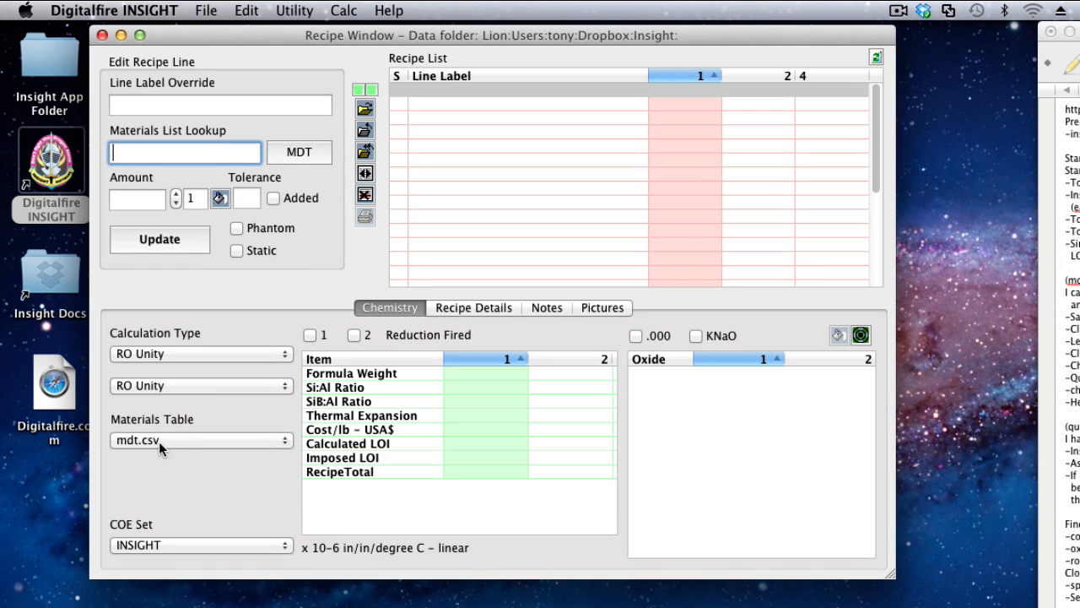
left_click(300, 153)
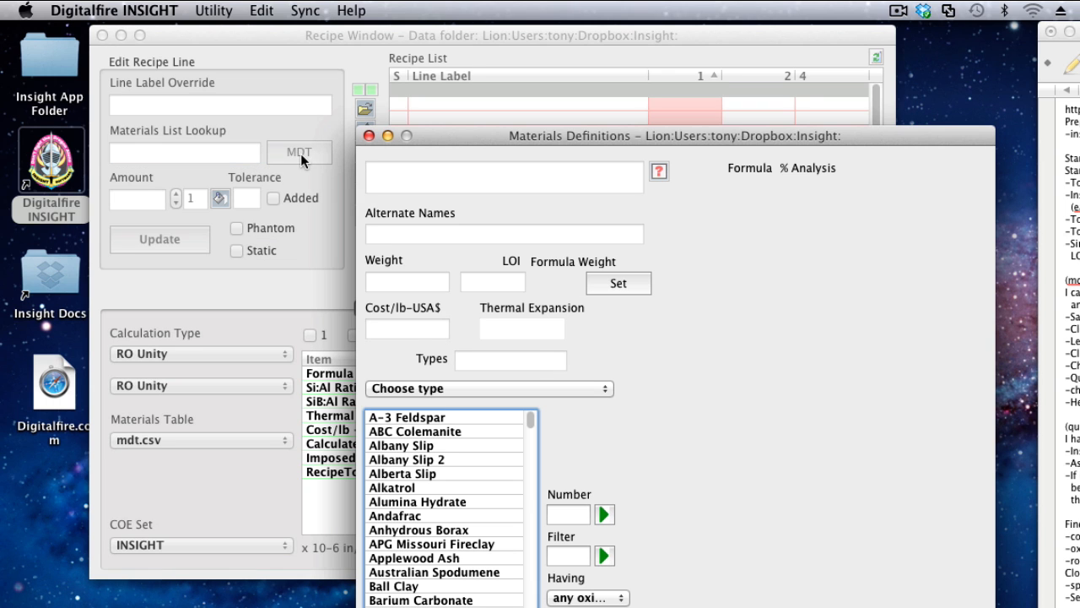
left_click(430, 460)
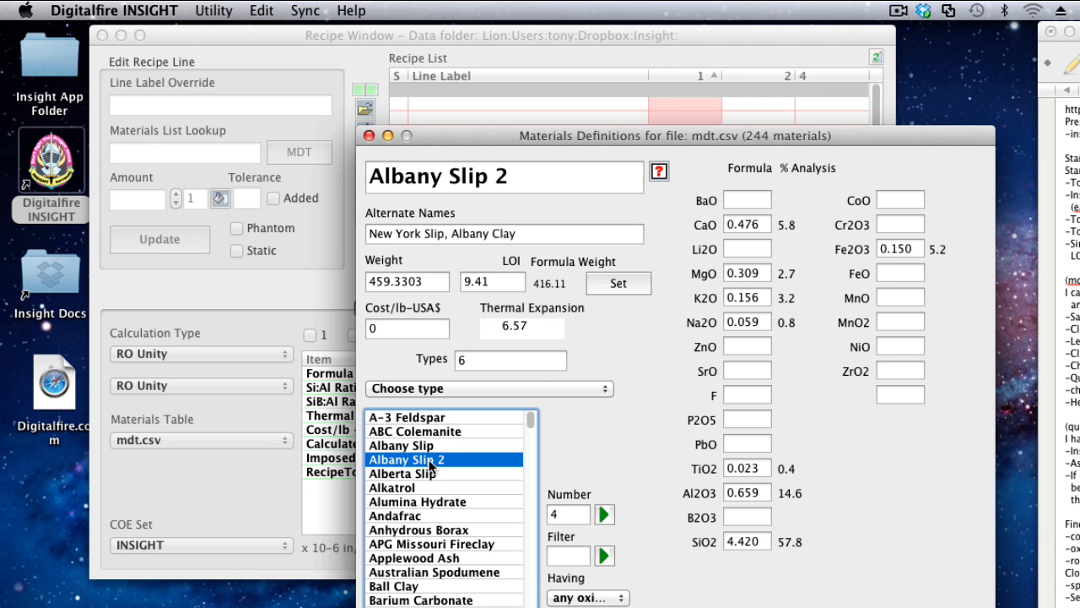
Open mdt.csv for CSV editing from the materials definitions, importing it into LibreOffice Calc as comma-separated Unicode (UTF-8) text.
left_click(409, 135)
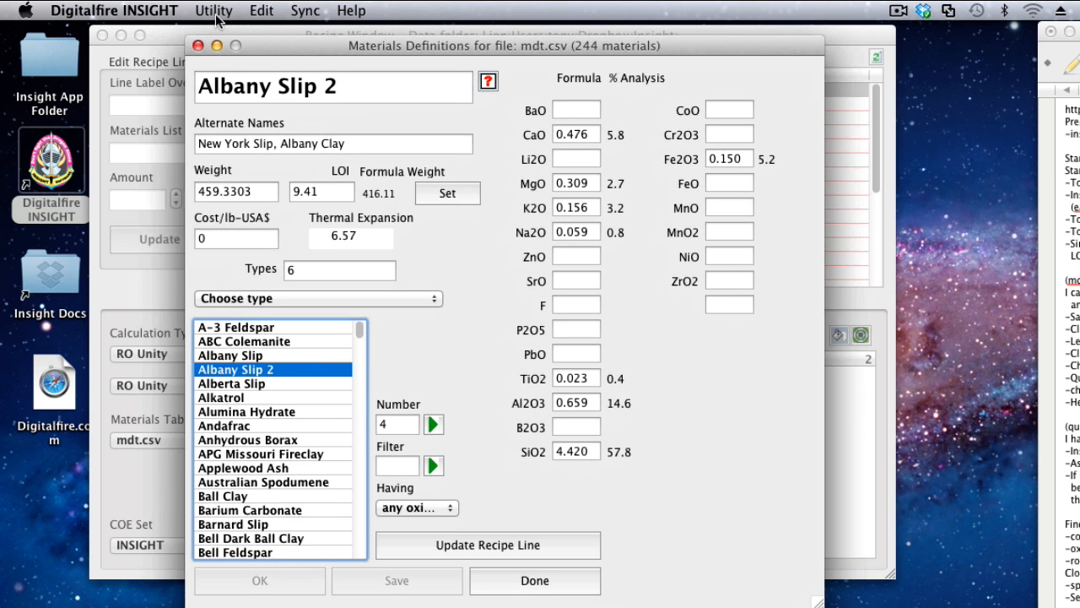
left_click(214, 11)
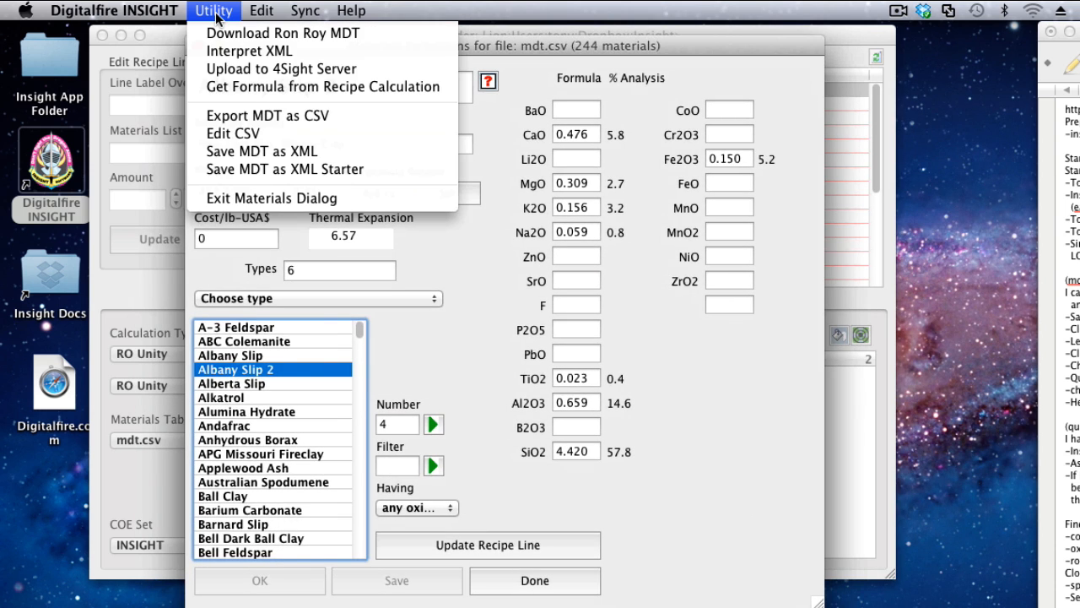
left_click(255, 135)
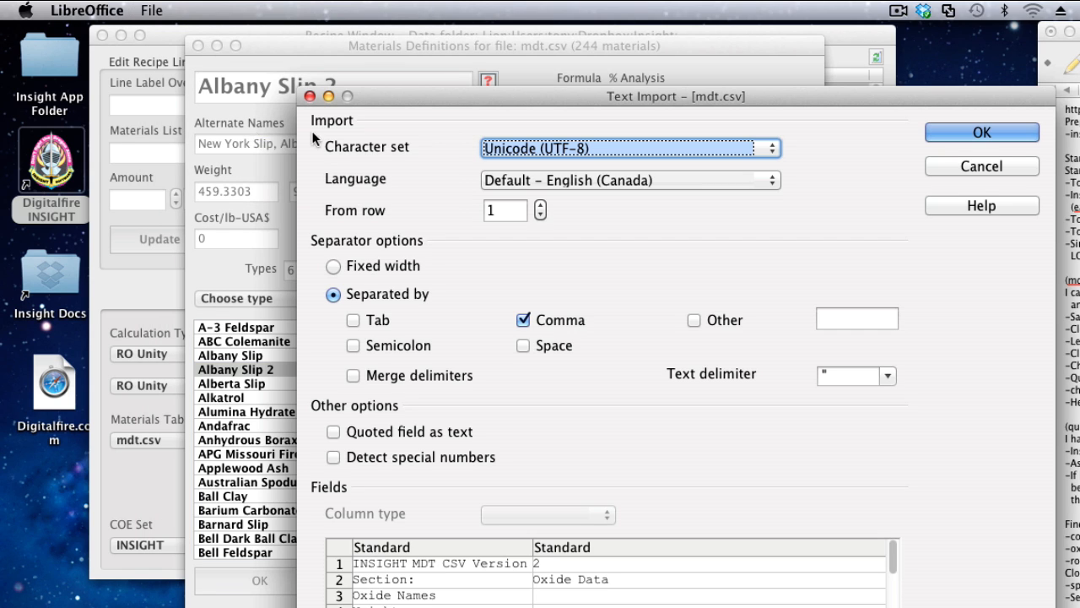
left_click_drag(548, 104, 338, 40)
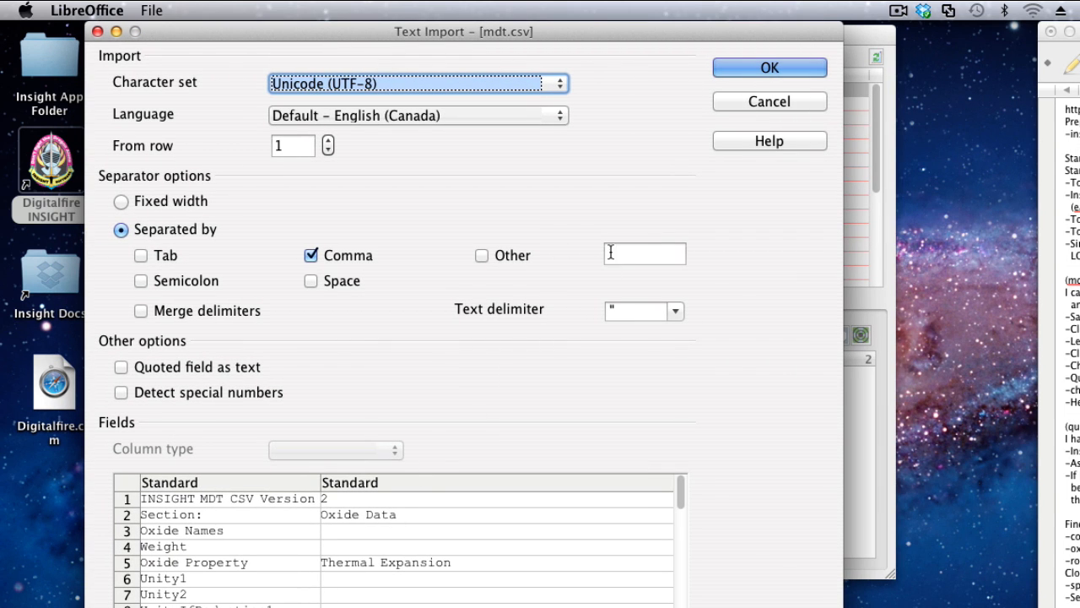
left_click(748, 67)
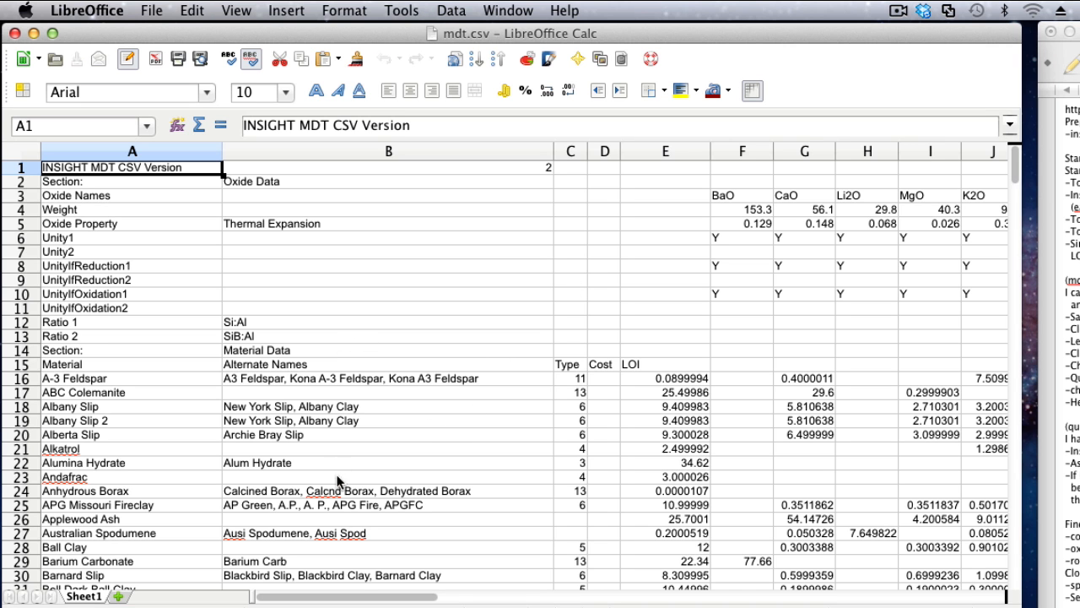
Delete row 19, which holds the Albany Slip 2 material.
left_click(22, 422)
right_click(21, 422)
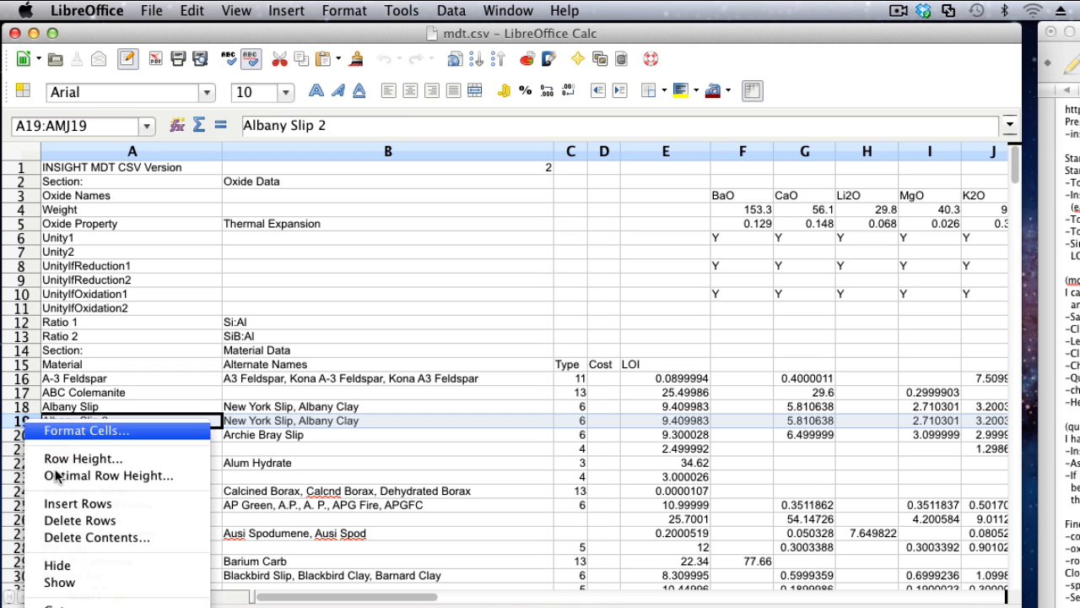
left_click(72, 521)
Save mdt.csv, keeping the Text CSV format, and close the spreadsheet.
left_click(152, 11)
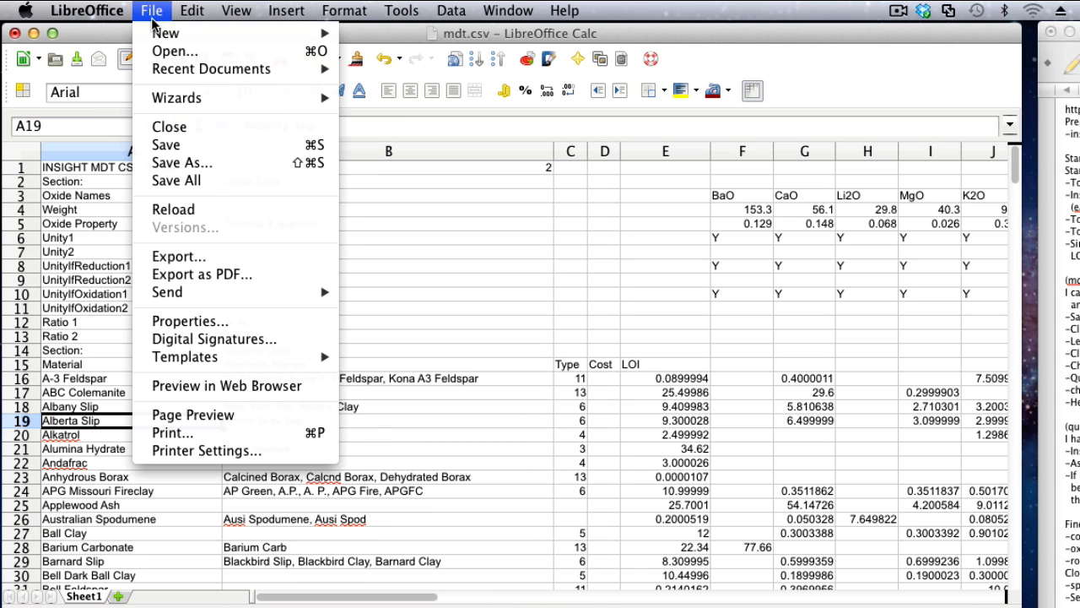
left_click(161, 146)
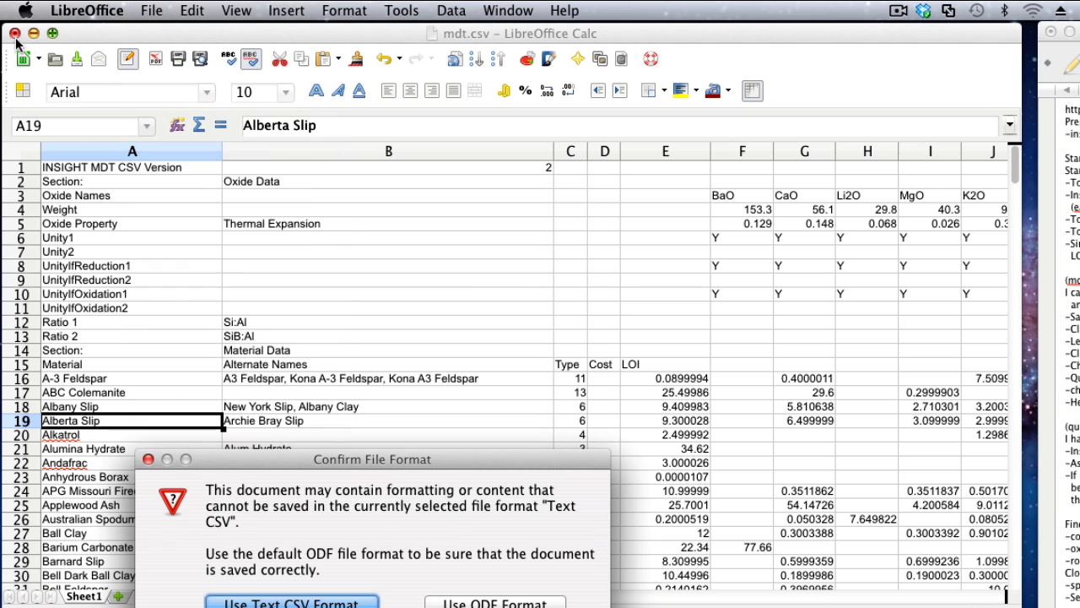
left_click(310, 601)
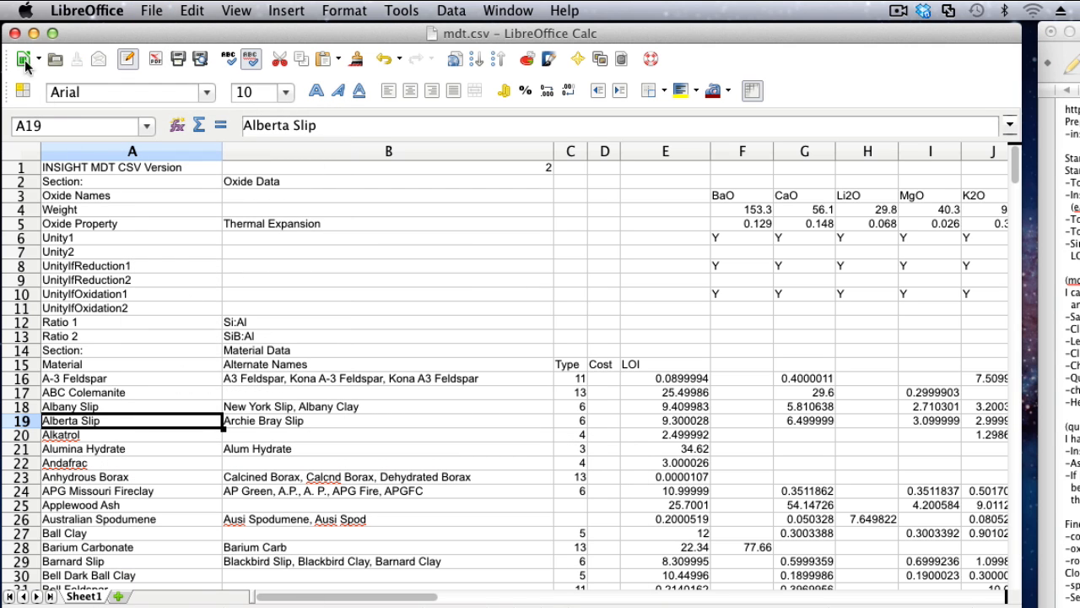
left_click(14, 34)
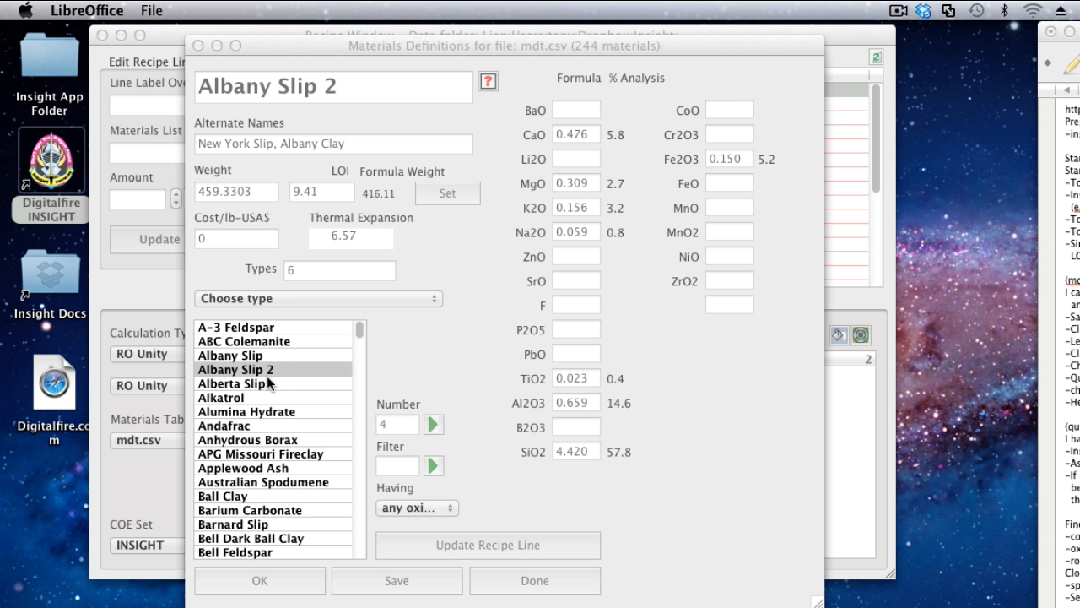
Close the materials definitions and recipe windows, and relaunch Digitalfire INSIGHT to reload the edited mdt.csv.
left_click(198, 47)
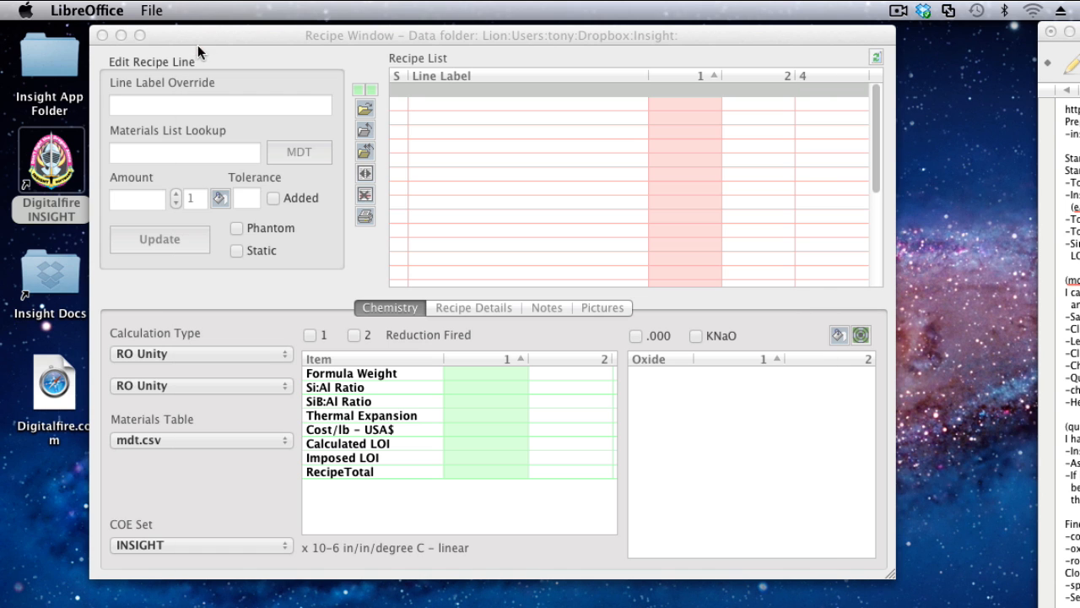
left_click(102, 35)
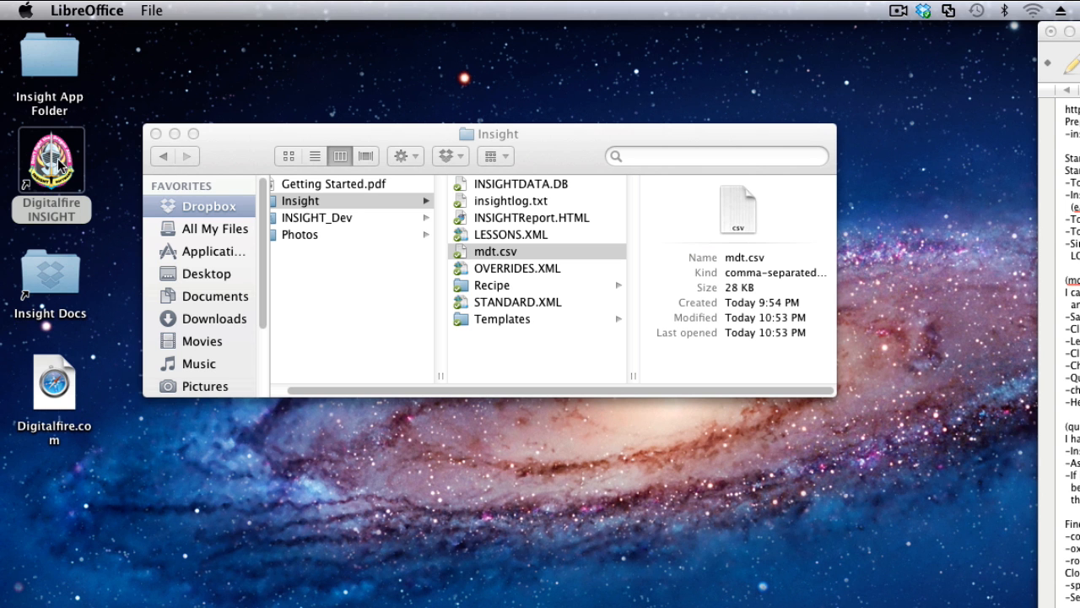
left_click(53, 165)
double_click(59, 169)
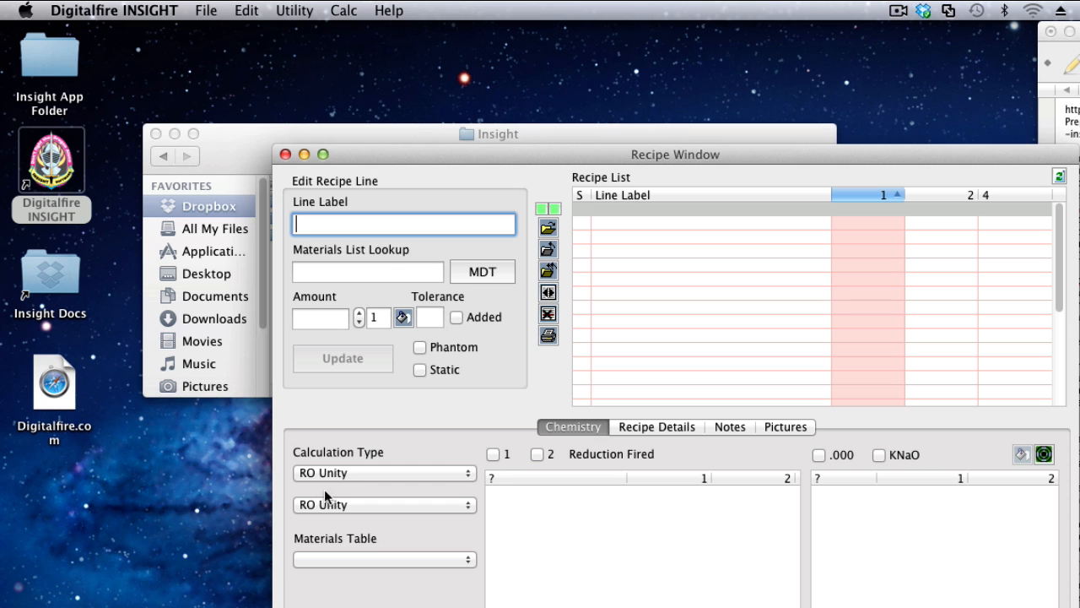
Check the materials definitions list for the Albany Slip entries, and close the materials definitions.
left_click_drag(484, 154, 300, 38)
left_click(320, 153)
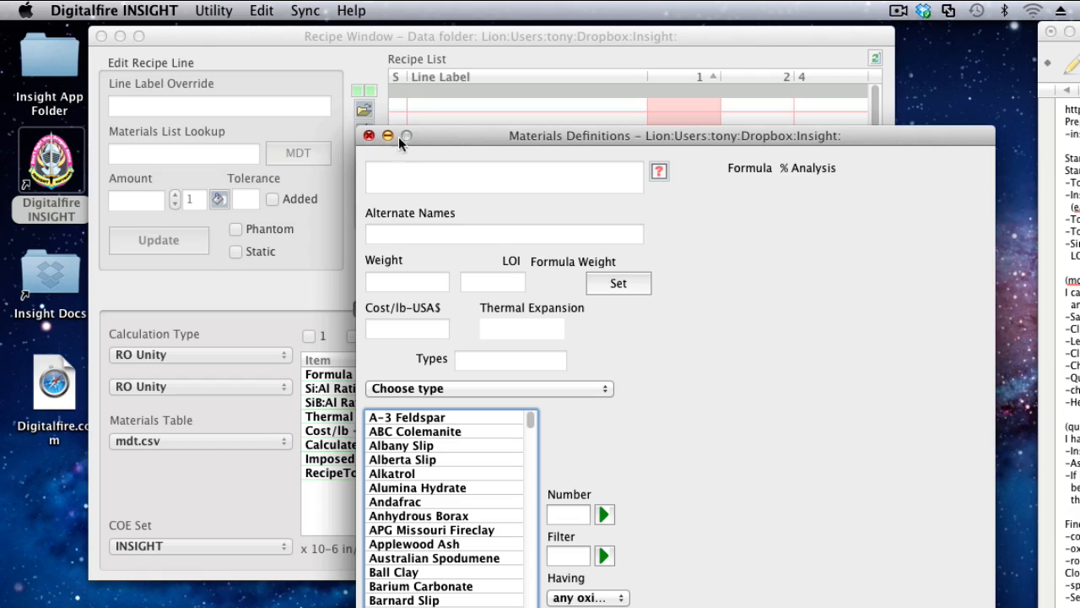
left_click(369, 135)
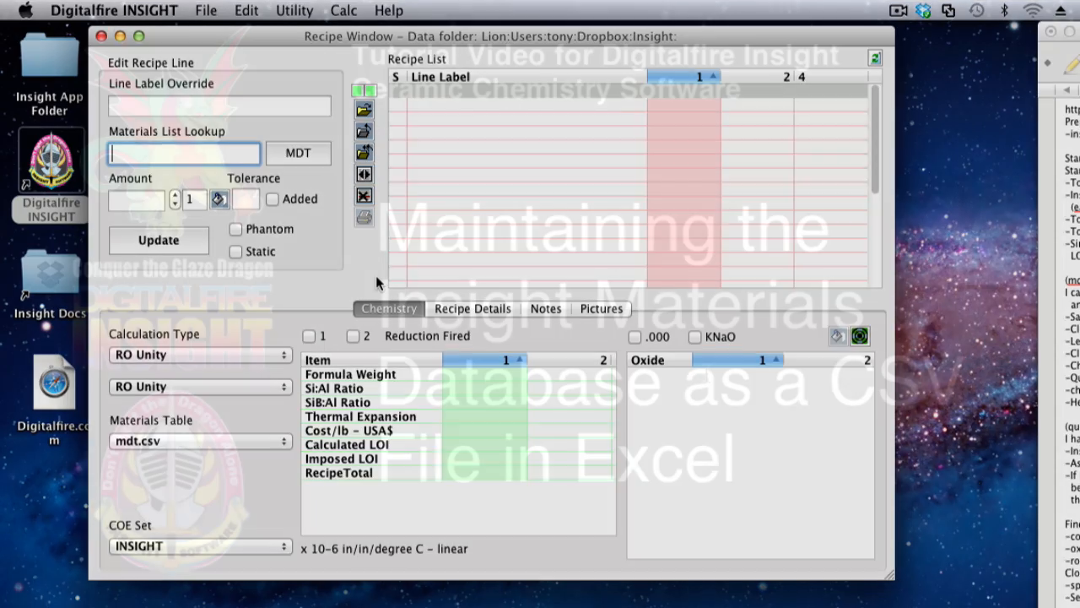